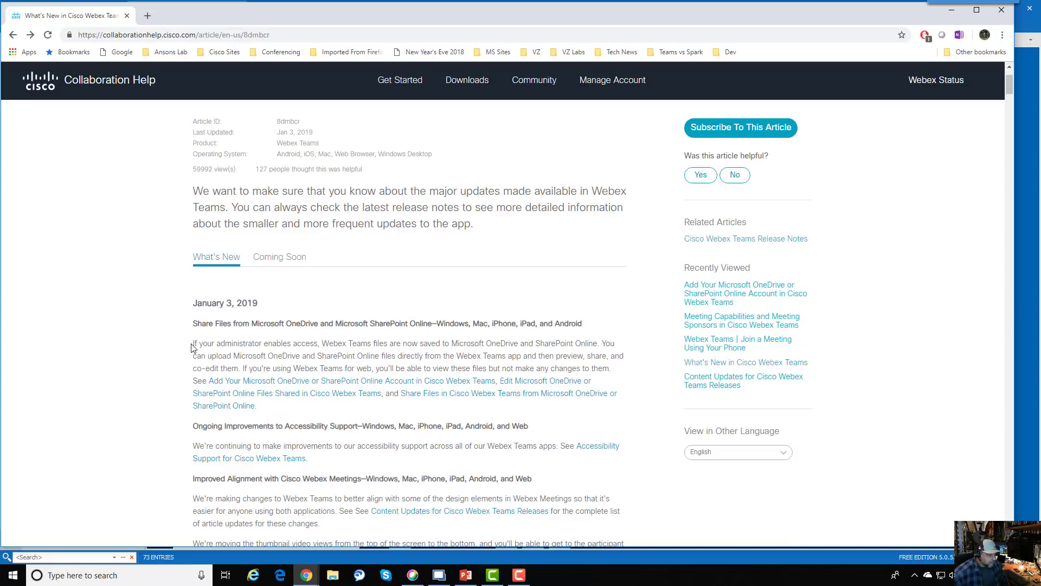
- Highlight the What's New paragraph saying Webex Teams files now save to OneDrive and SharePoint Online
{"action": "left_click_drag", "start_coordinate": [194, 343], "coordinate": [613, 368]}
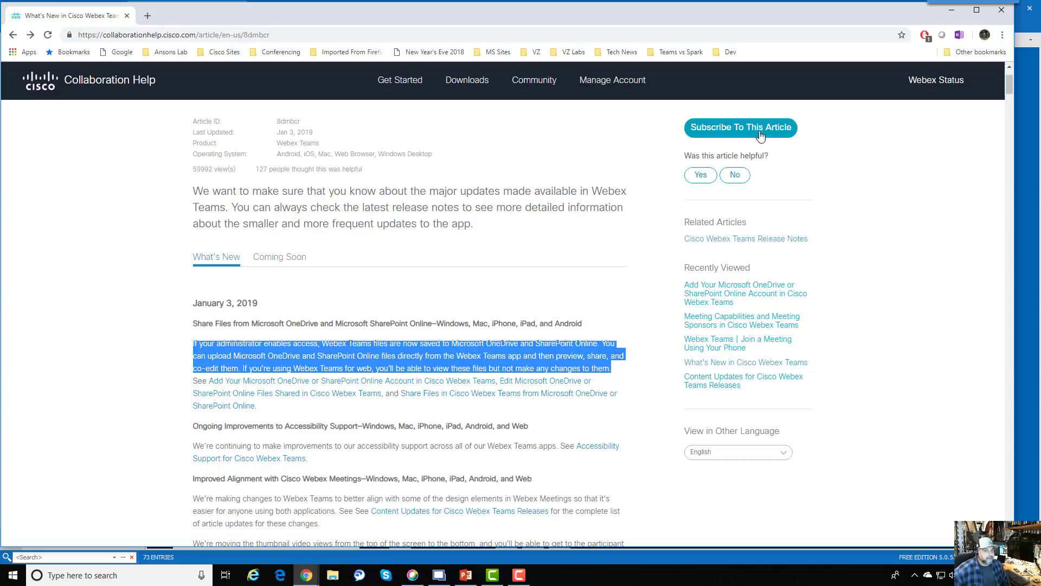
- Bring up Control Hub's Services page in Edge and edit the Content Management settings
{"action": "left_click", "coordinate": [948, 13]}
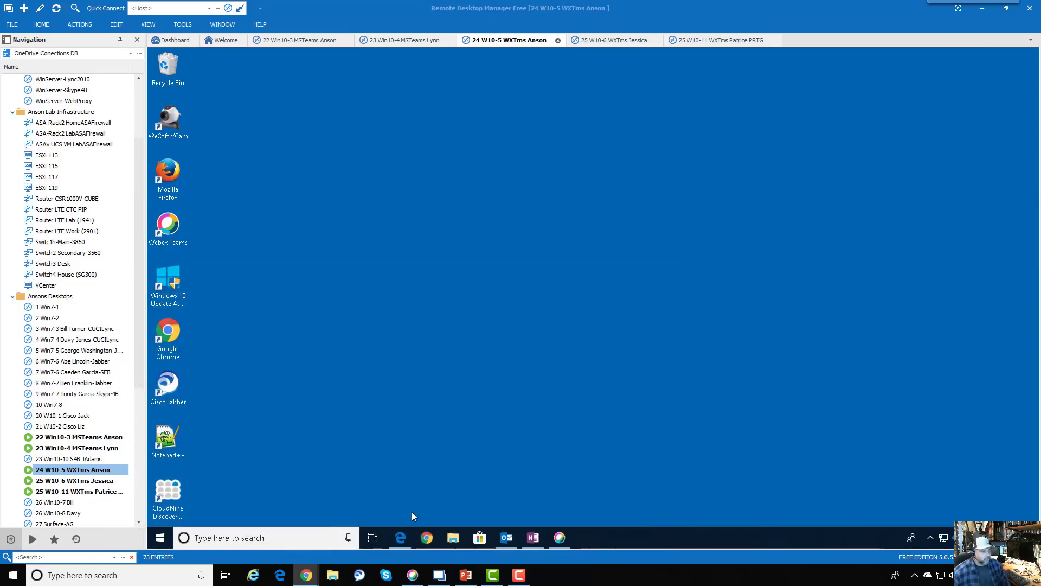
{"action": "left_click", "coordinate": [400, 536]}
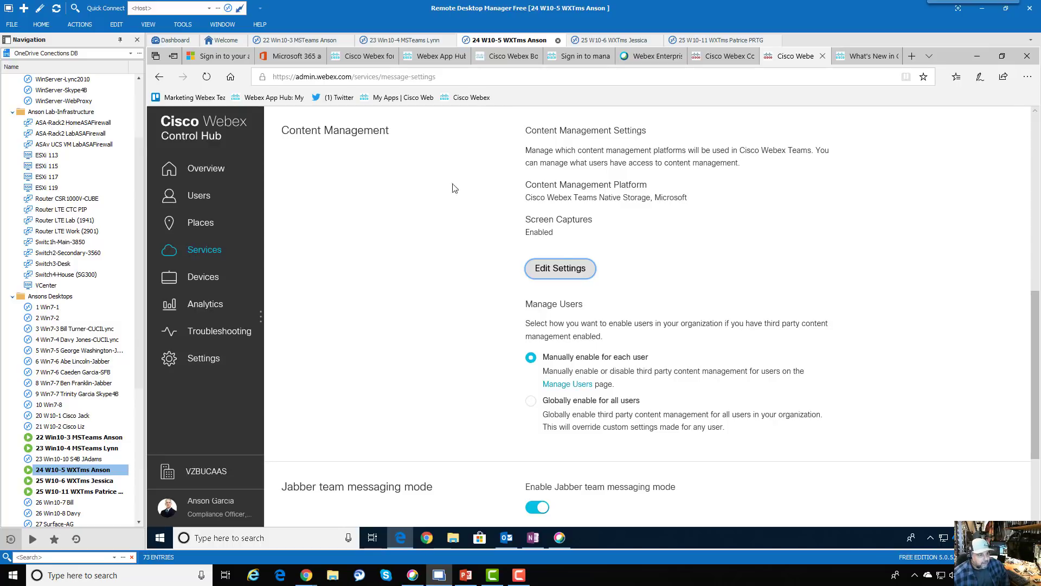
{"action": "left_click", "coordinate": [560, 268]}
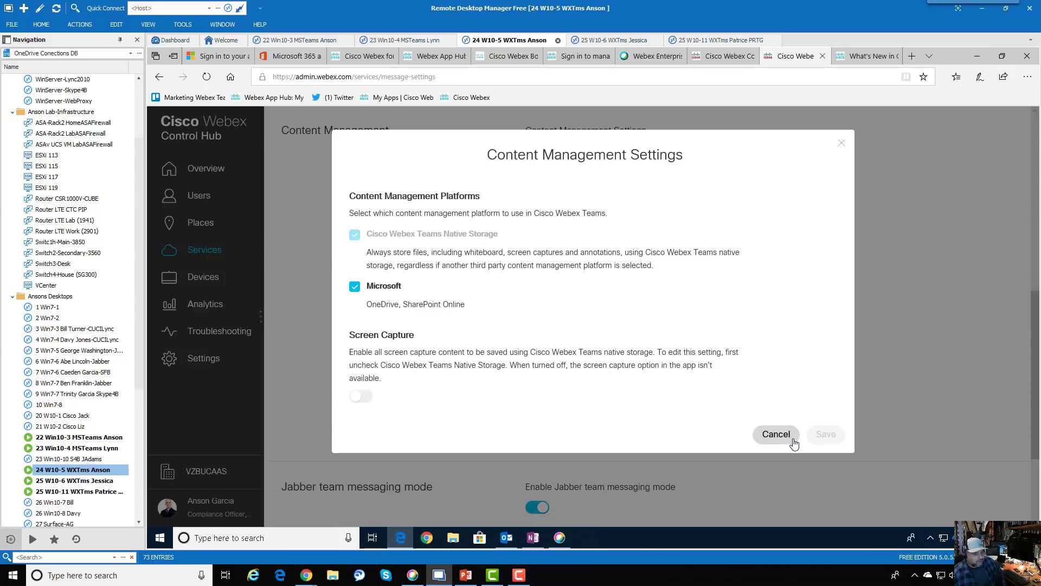
- Cancel the Content Management Settings dialog and go to the Control Hub Users list
{"action": "left_click", "coordinate": [776, 434]}
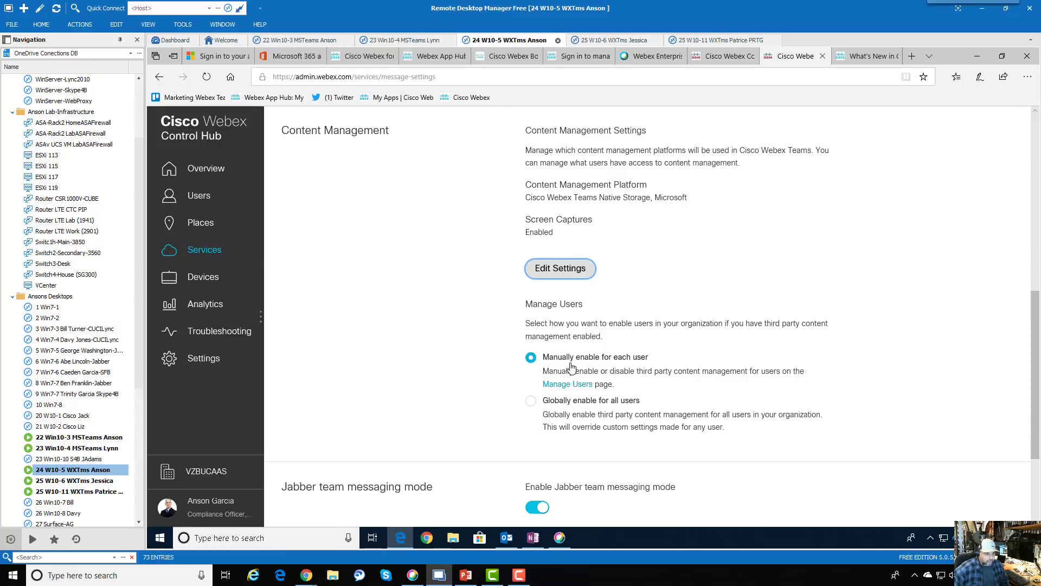
{"action": "left_click", "coordinate": [205, 201]}
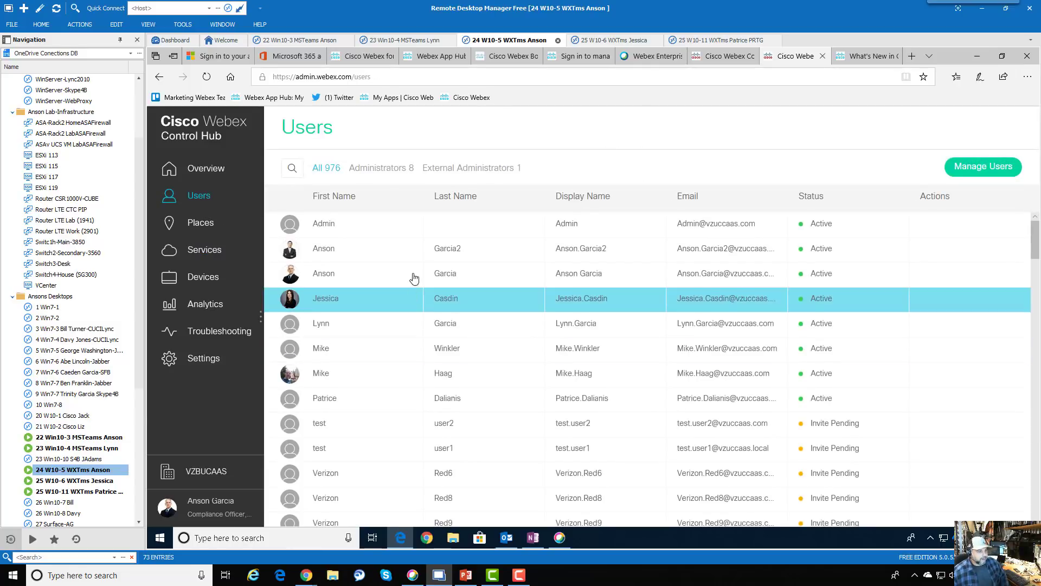
{"action": "left_click", "coordinate": [603, 282]}
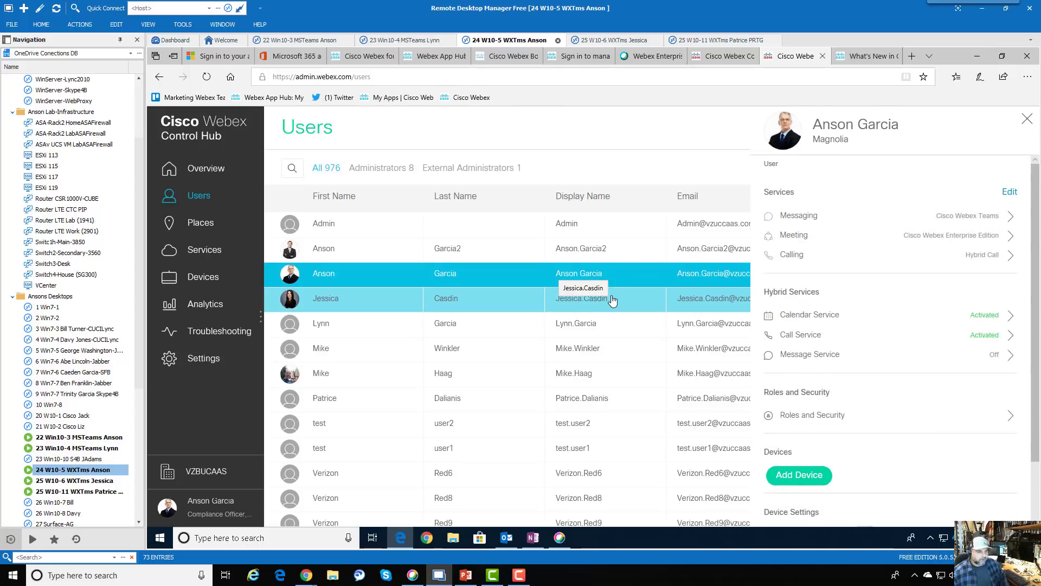
{"action": "left_click", "coordinate": [831, 218]}
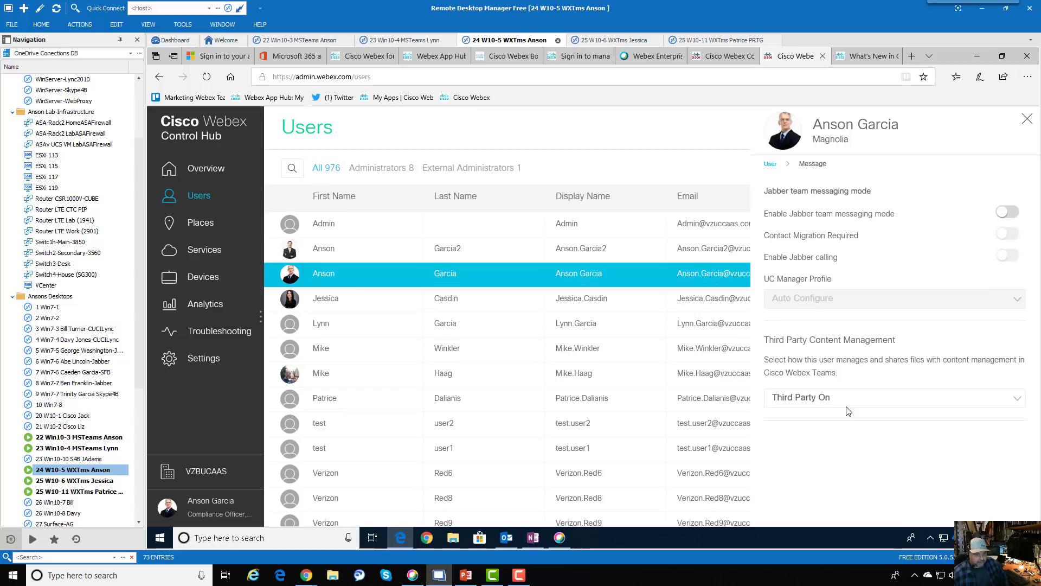
{"action": "left_click_drag", "start_coordinate": [767, 340], "coordinate": [889, 340]}
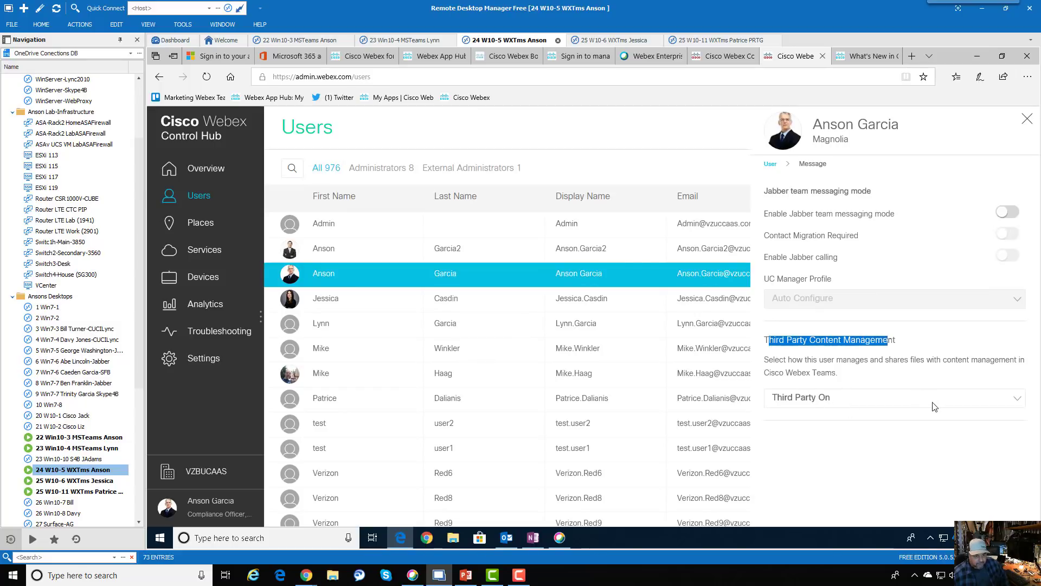
{"action": "left_click", "coordinate": [926, 407]}
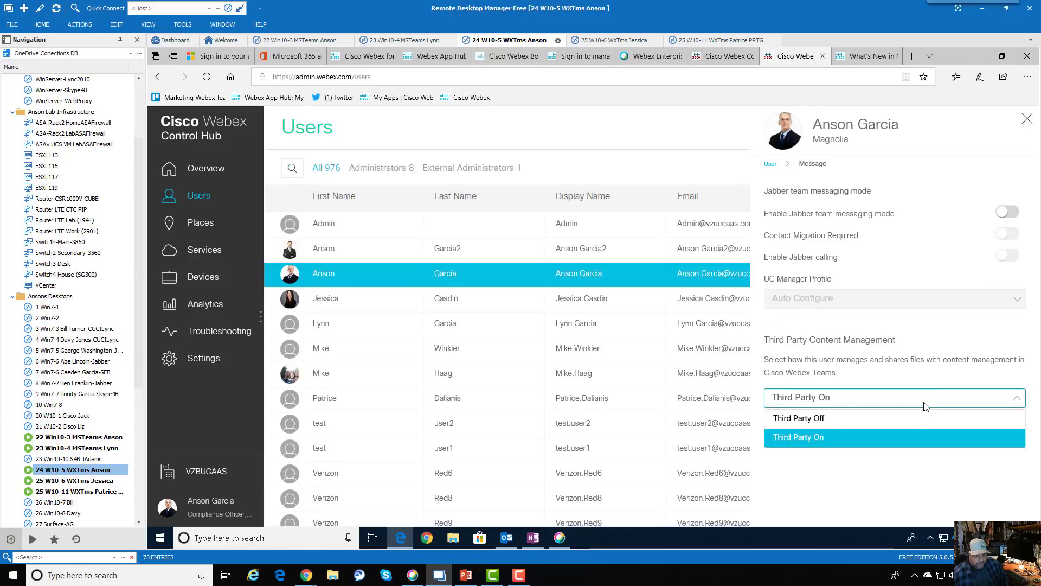
{"action": "left_click", "coordinate": [863, 499]}
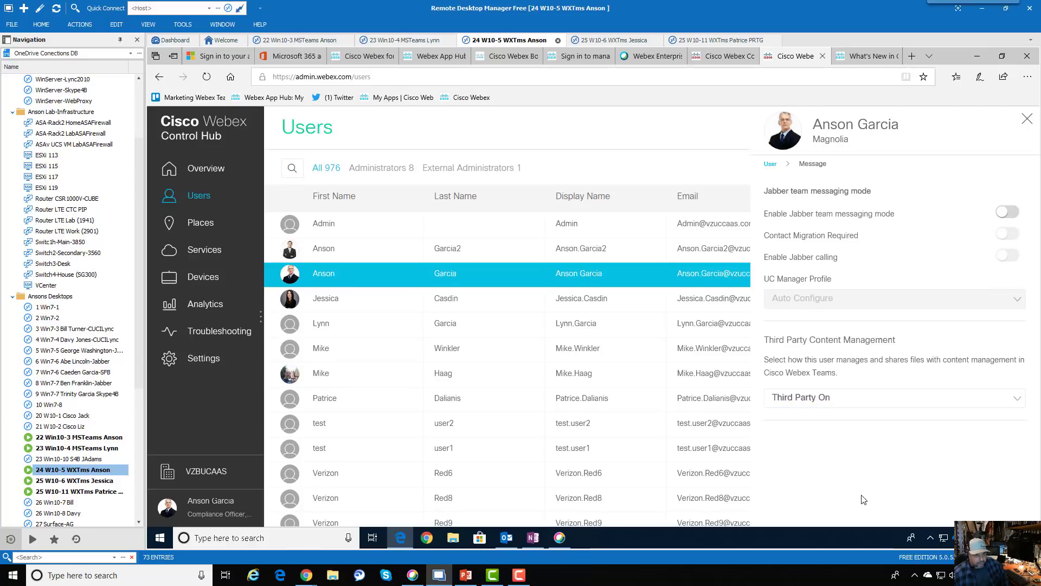
{"action": "left_click", "coordinate": [1027, 119]}
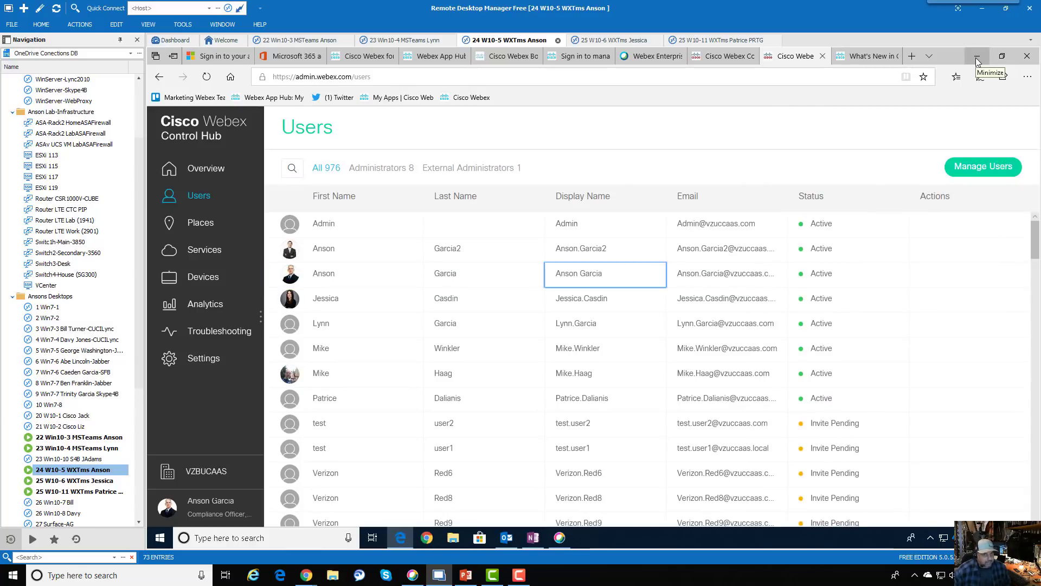
- Switch to the Webex Teams app and open Settings from the profile menu
{"action": "left_click", "coordinate": [976, 58]}
{"action": "left_click", "coordinate": [566, 544]}
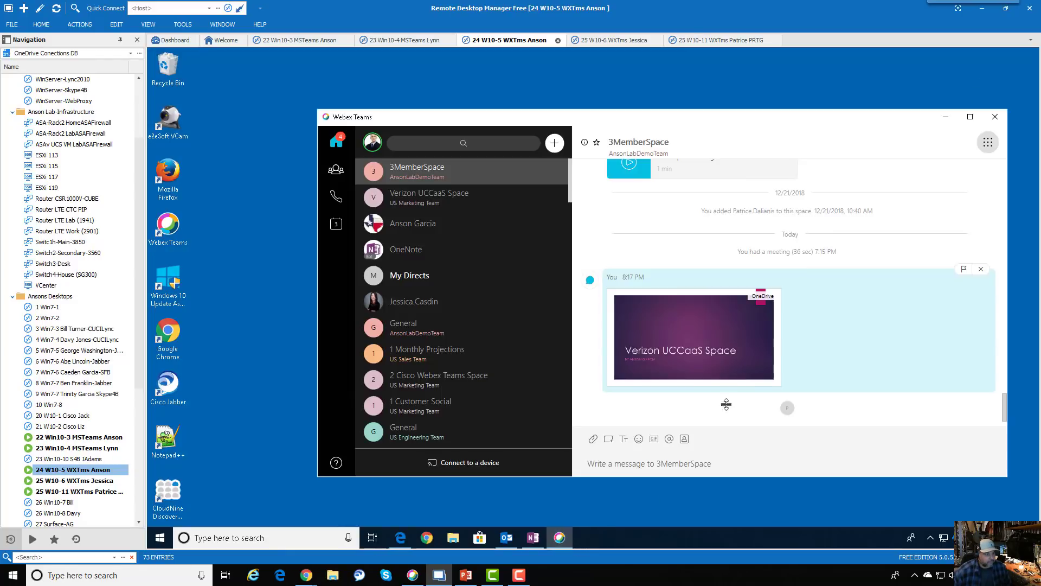
{"action": "left_click", "coordinate": [371, 147]}
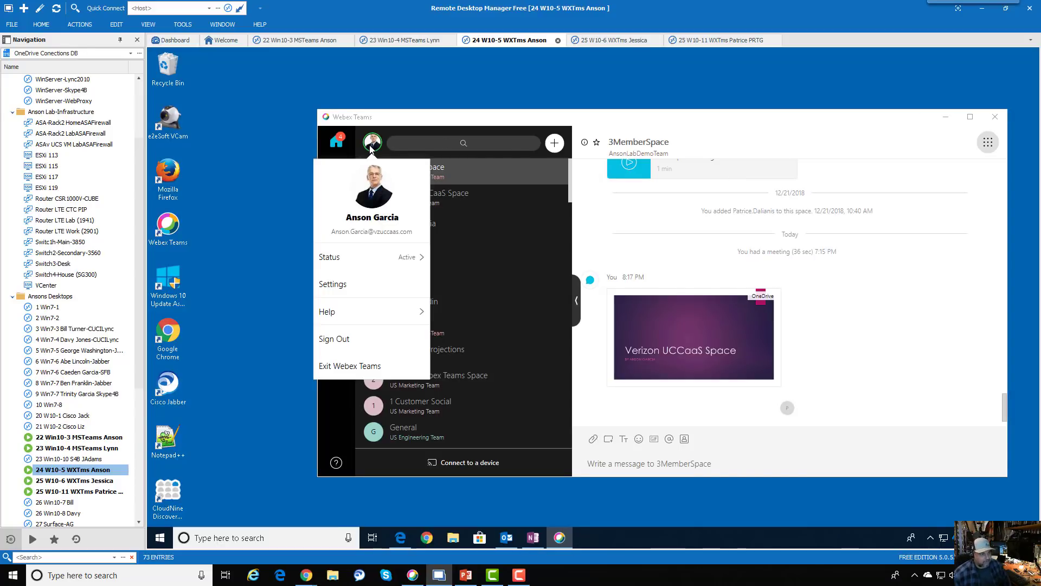
{"action": "left_click", "coordinate": [368, 295]}
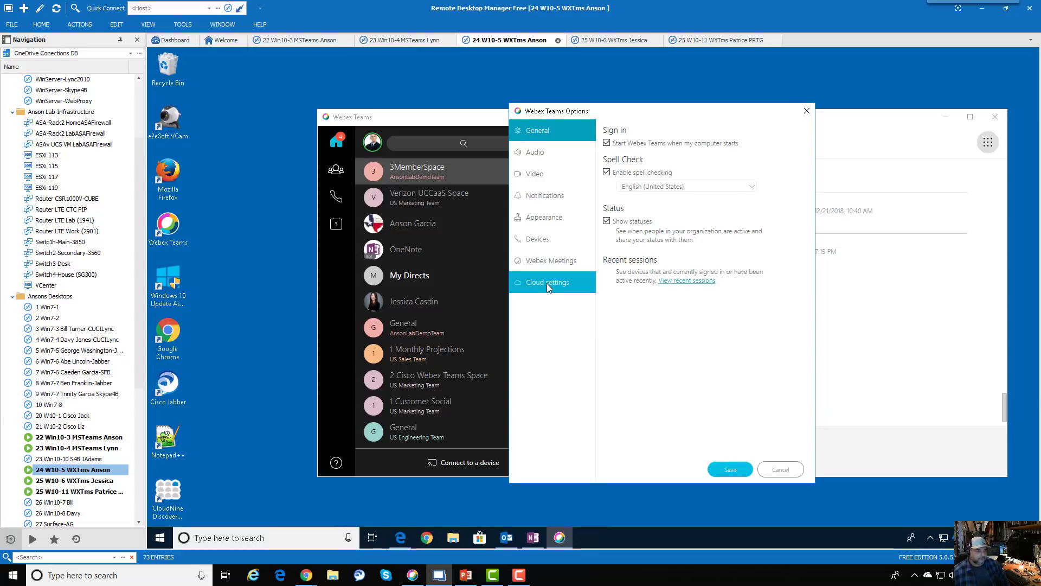
- Delete the currently linked OneDrive account from the cloud storage settings
{"action": "left_click", "coordinate": [559, 282]}
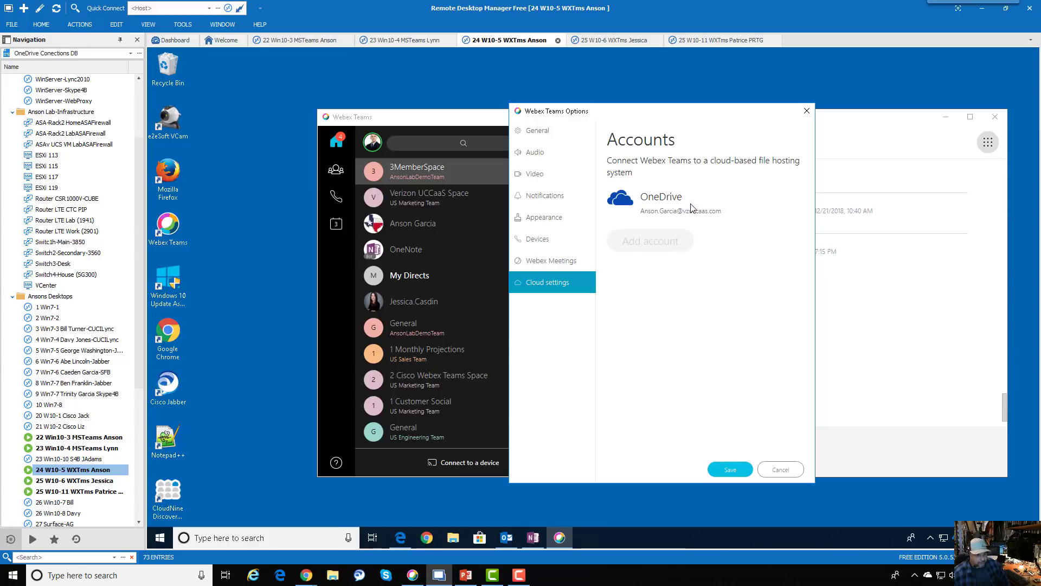
{"action": "right_click", "coordinate": [643, 203]}
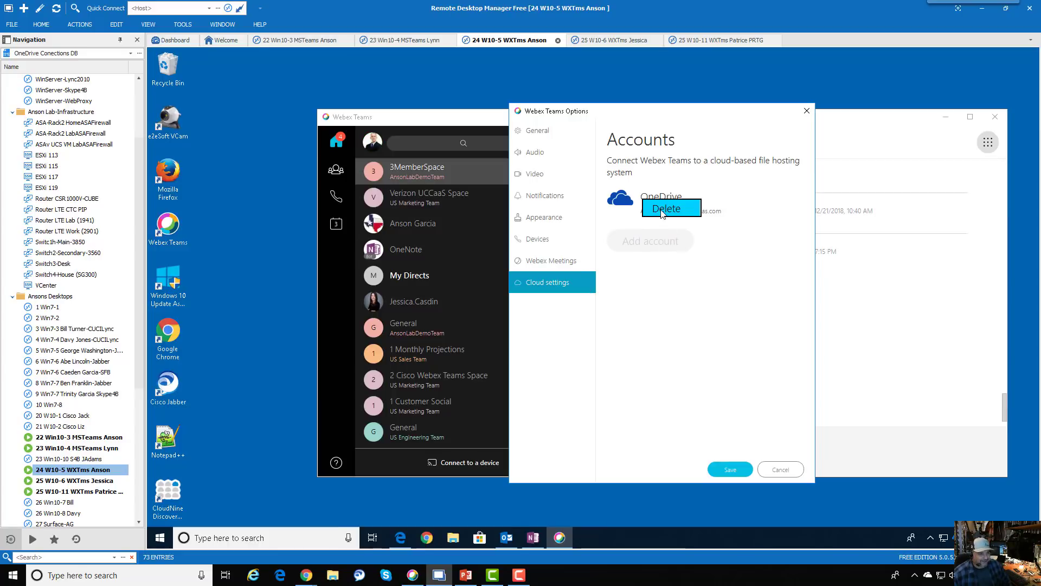
{"action": "left_click", "coordinate": [662, 211]}
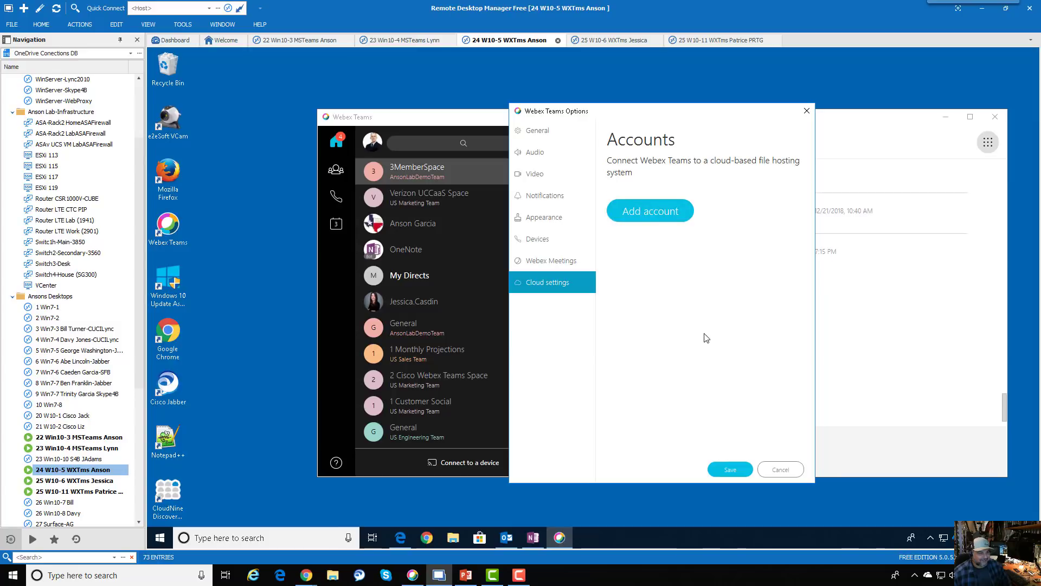
- Add a OneDrive account with the user's Microsoft e-mail and password, stay signed in, and save
{"action": "left_click", "coordinate": [654, 217]}
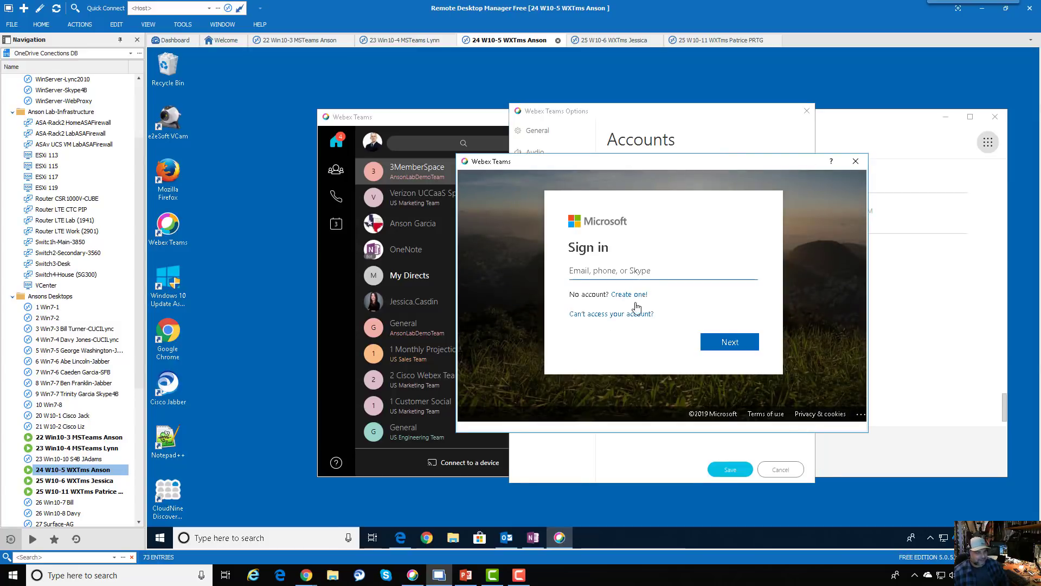
{"action": "key", "text": "Return"}
{"action": "key", "text": "ctrl+v"}
{"action": "key", "text": "Return"}
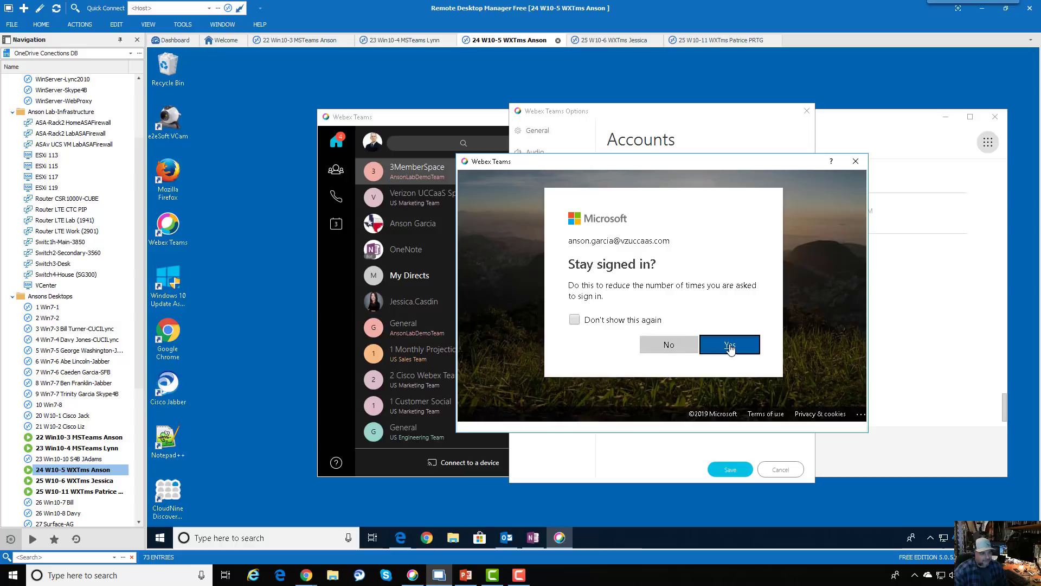
{"action": "left_click", "coordinate": [732, 348]}
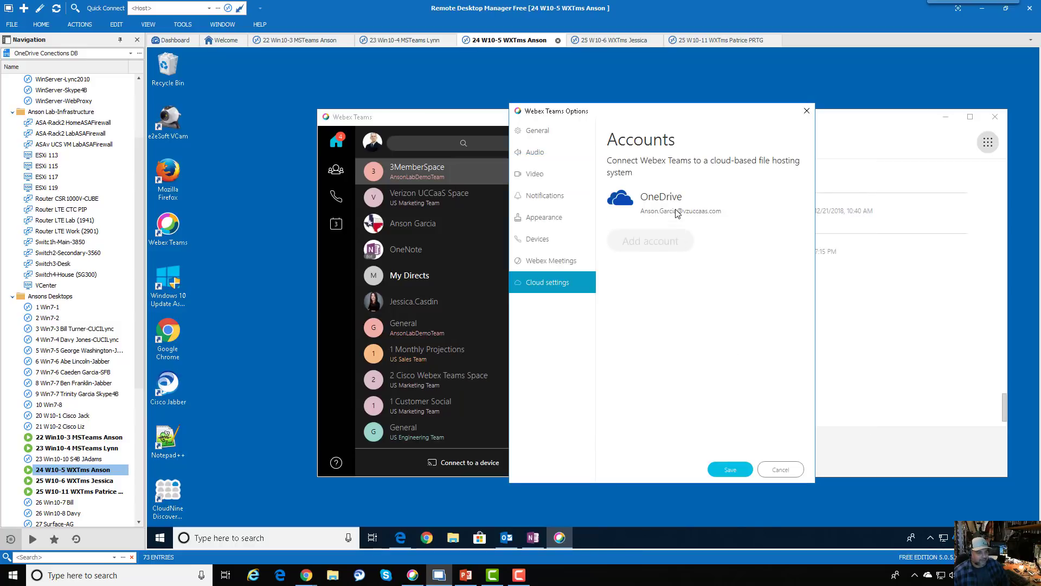
{"action": "left_click", "coordinate": [731, 468]}
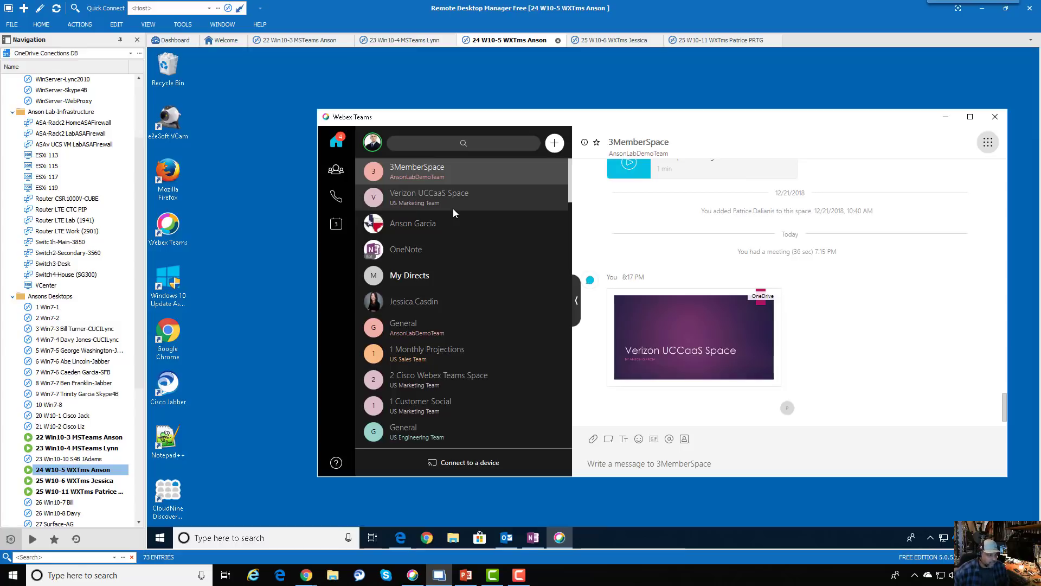
{"action": "left_click", "coordinate": [593, 439]}
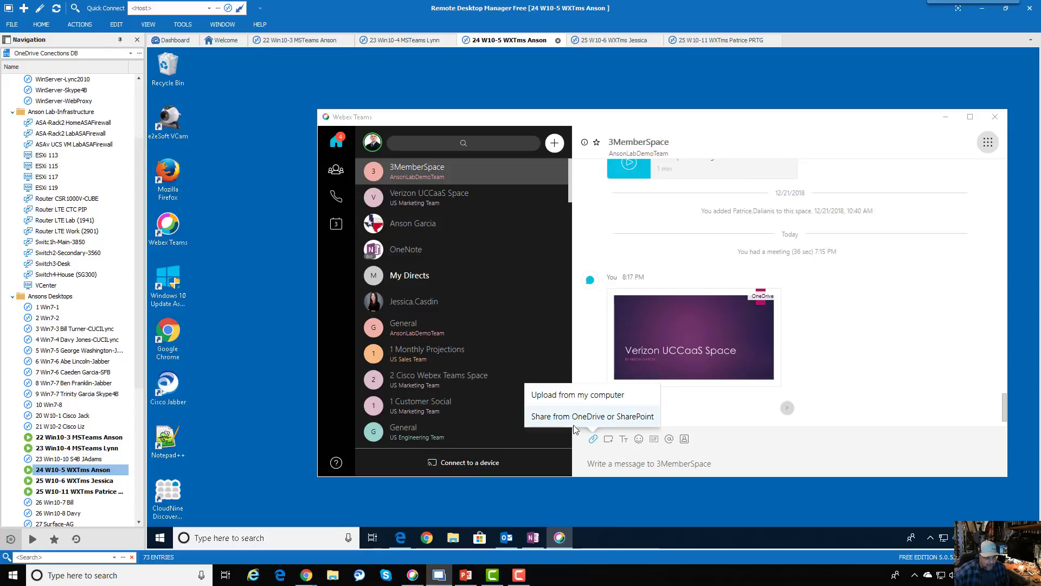
{"action": "left_click", "coordinate": [621, 416]}
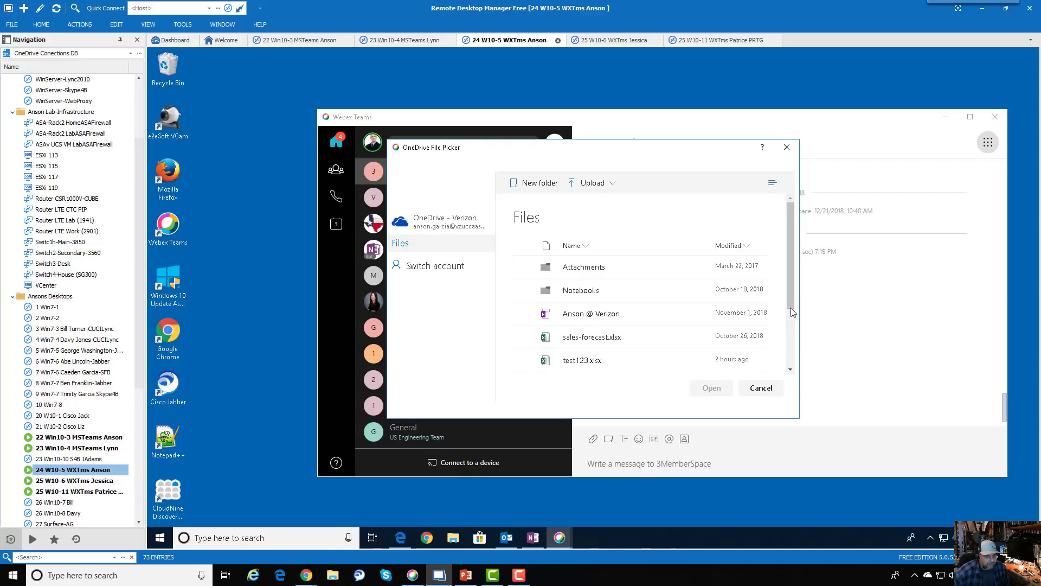
{"action": "scroll", "coordinate": [790, 338], "scroll_direction": "down", "scroll_amount": 1}
{"action": "scroll", "coordinate": [790, 338], "scroll_direction": "down", "scroll_amount": 3}
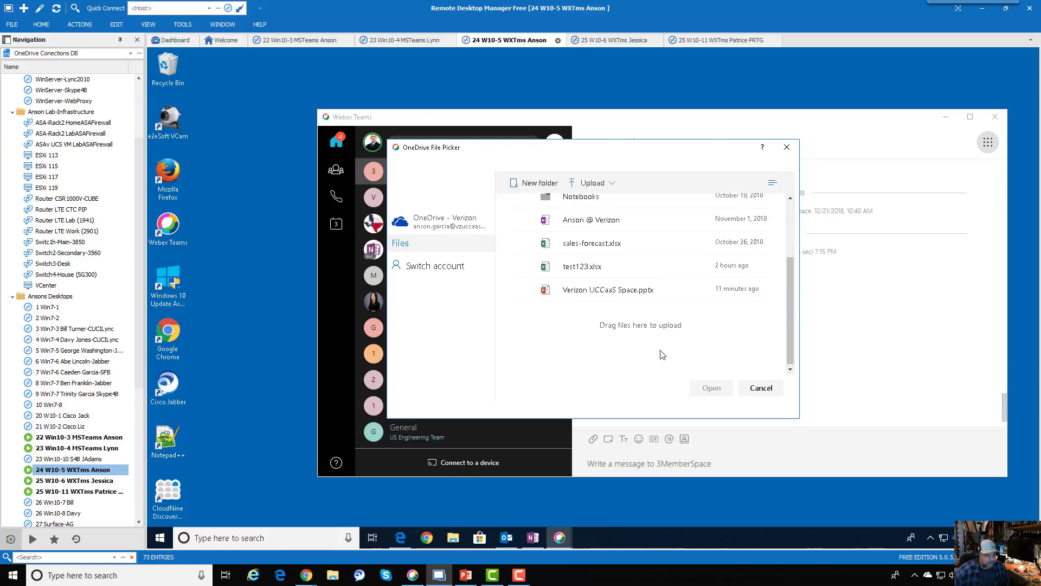
{"action": "left_click", "coordinate": [765, 388]}
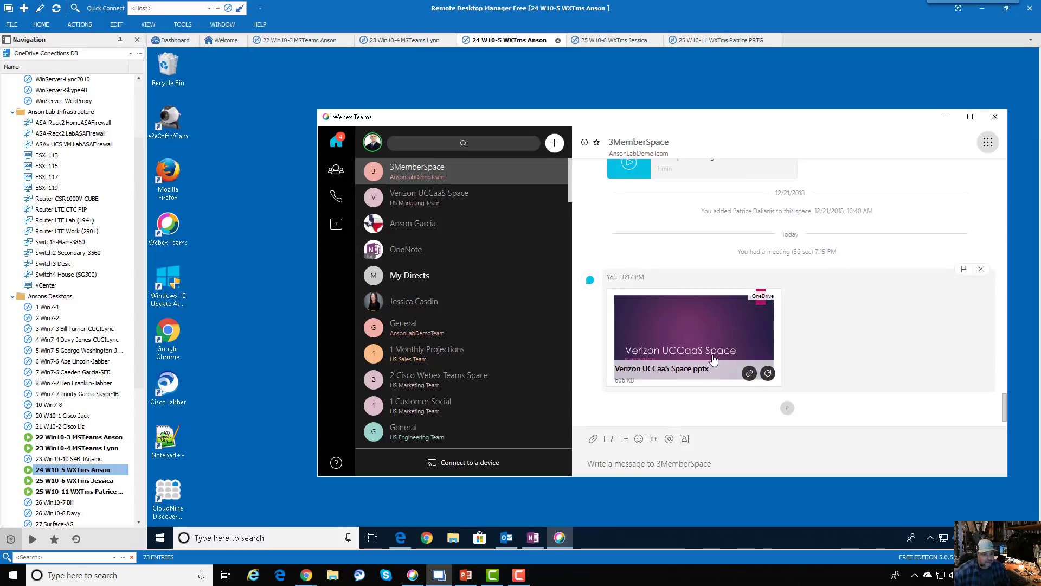
{"action": "left_click", "coordinate": [987, 142]}
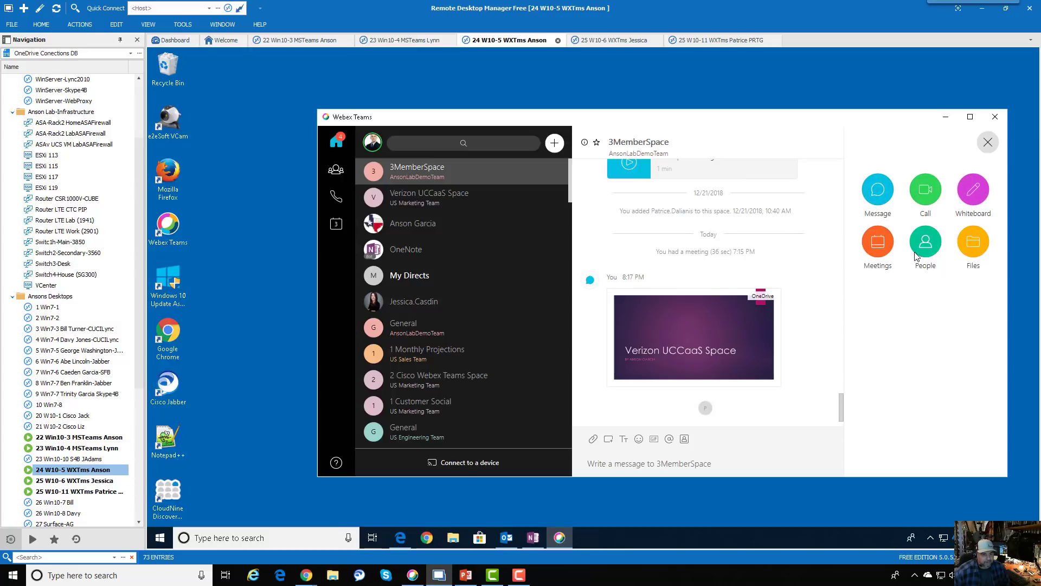
{"action": "left_click", "coordinate": [980, 245]}
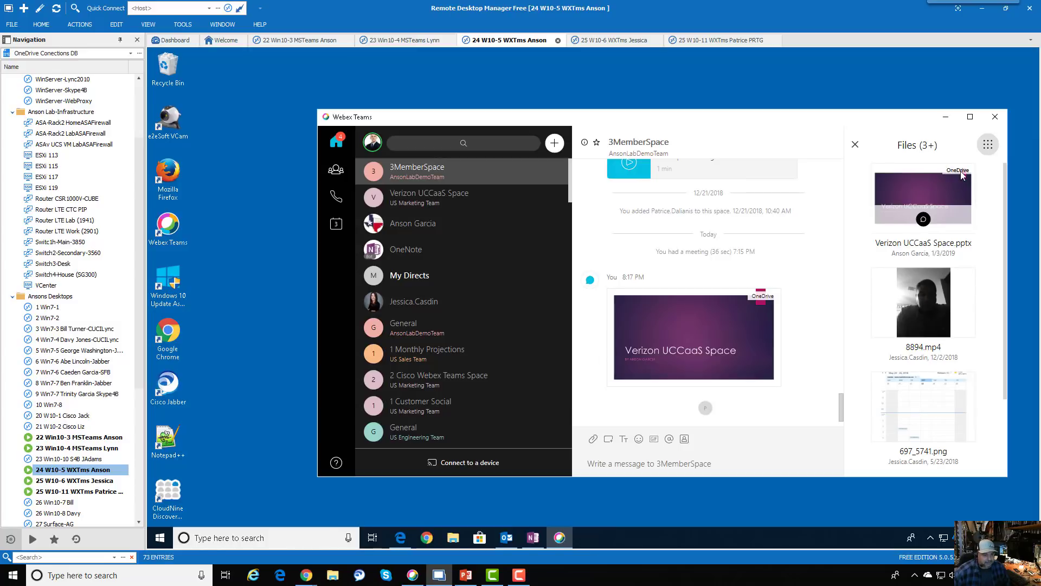
{"action": "left_click", "coordinate": [856, 144]}
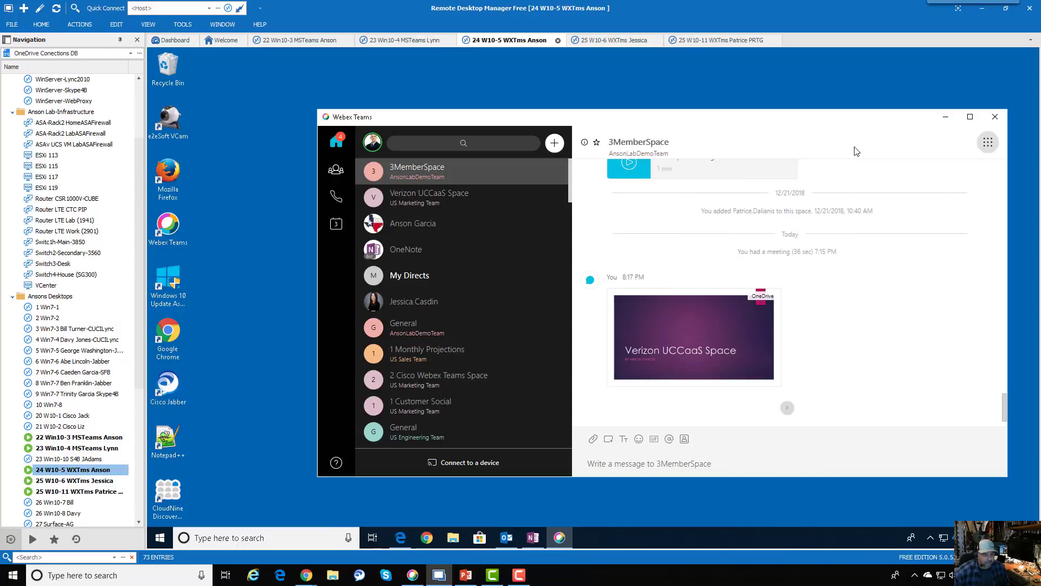
- Open the Verizon UCCaaS Space deck full-window and edit slide 2's Topic 1 bullets
{"action": "left_click", "coordinate": [687, 339]}
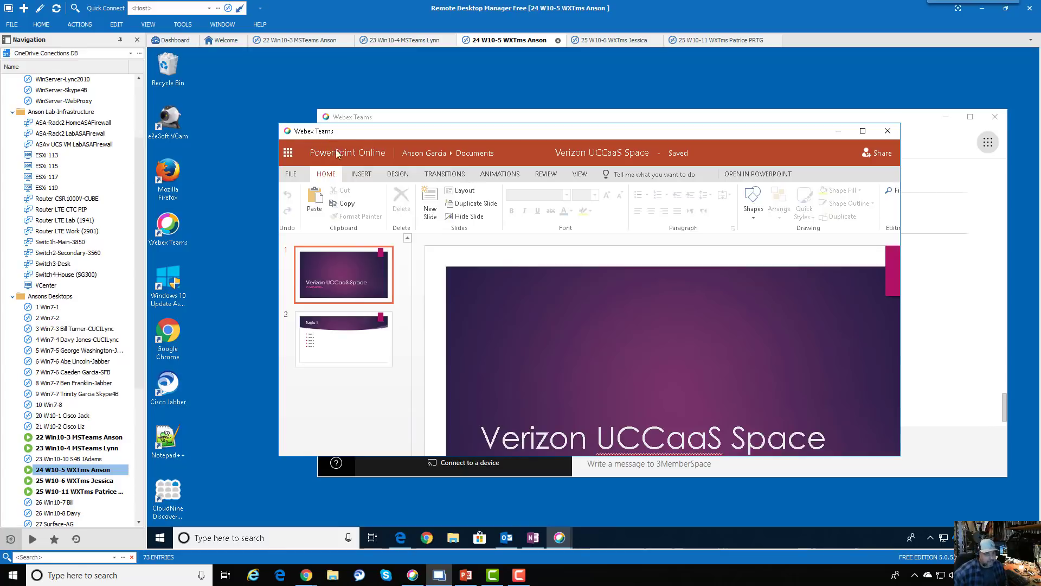
{"action": "left_click", "coordinate": [863, 131]}
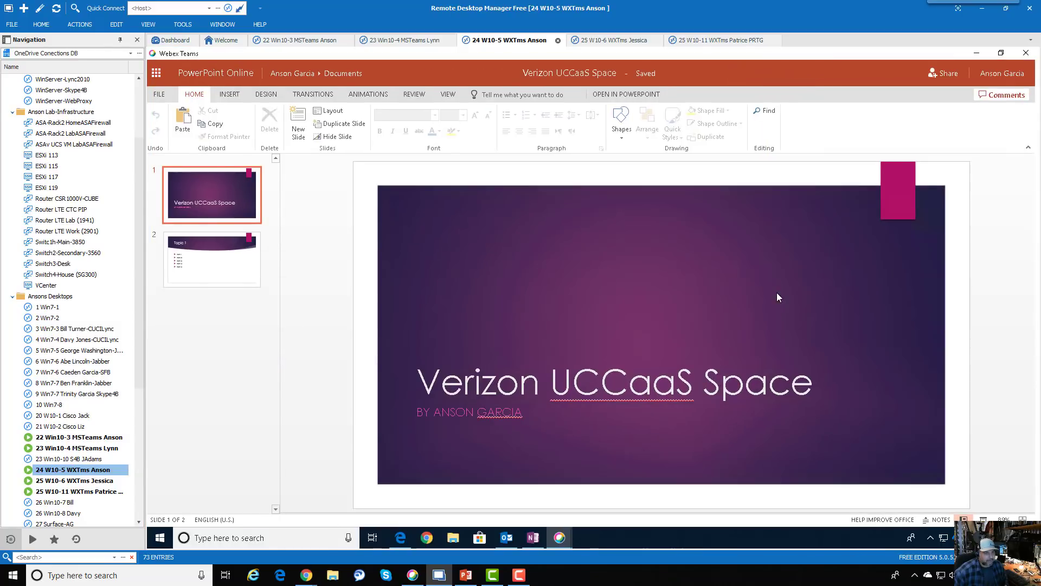
{"action": "left_click", "coordinate": [228, 273]}
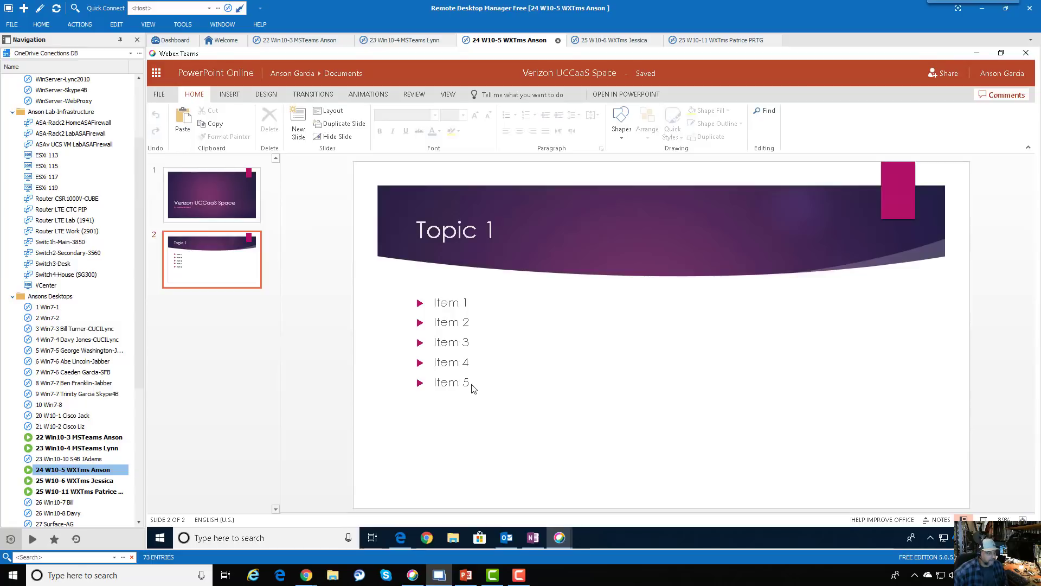
{"action": "left_click", "coordinate": [470, 383]}
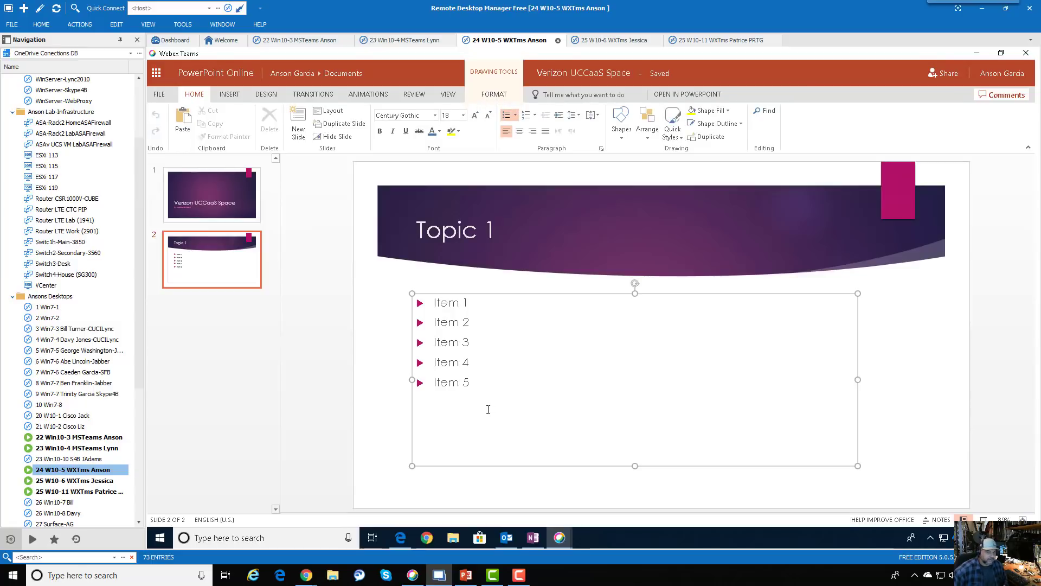
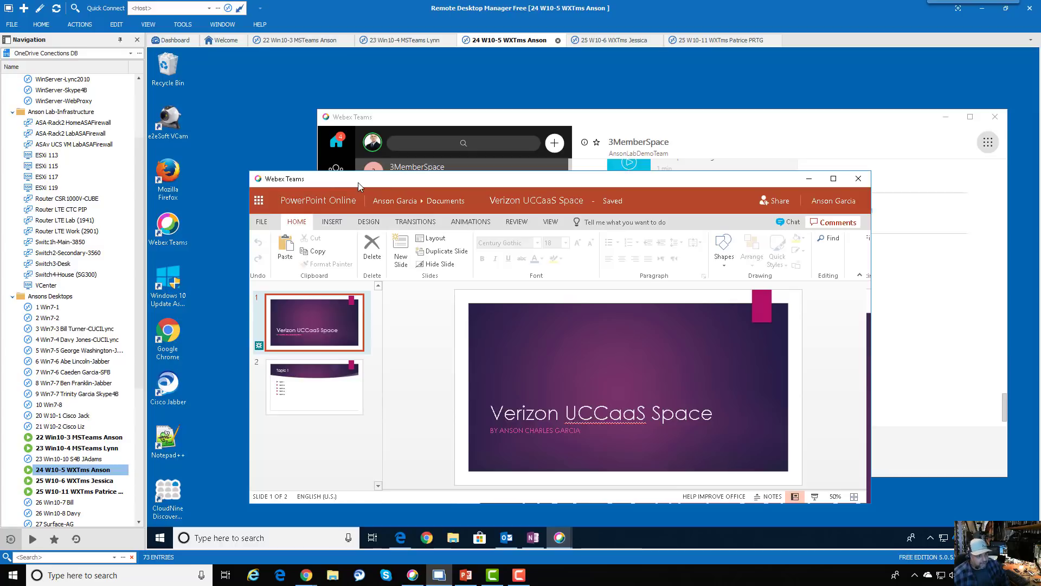
- Close the presentation window, switch to the W10-6 session, and close the presentation open there
{"action": "left_click_drag", "start_coordinate": [358, 182], "coordinate": [370, 126]}
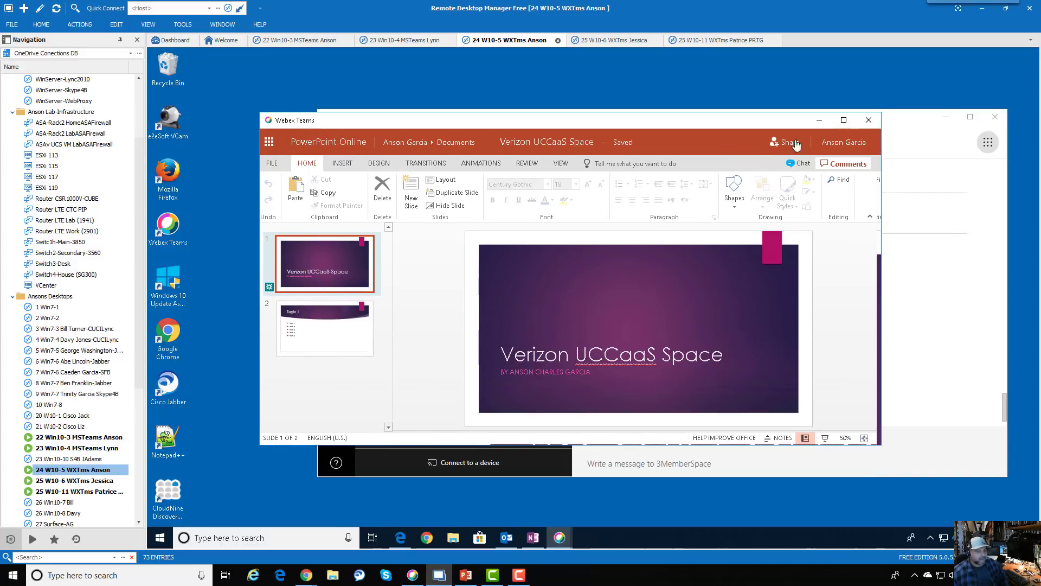
{"action": "left_click", "coordinate": [866, 119]}
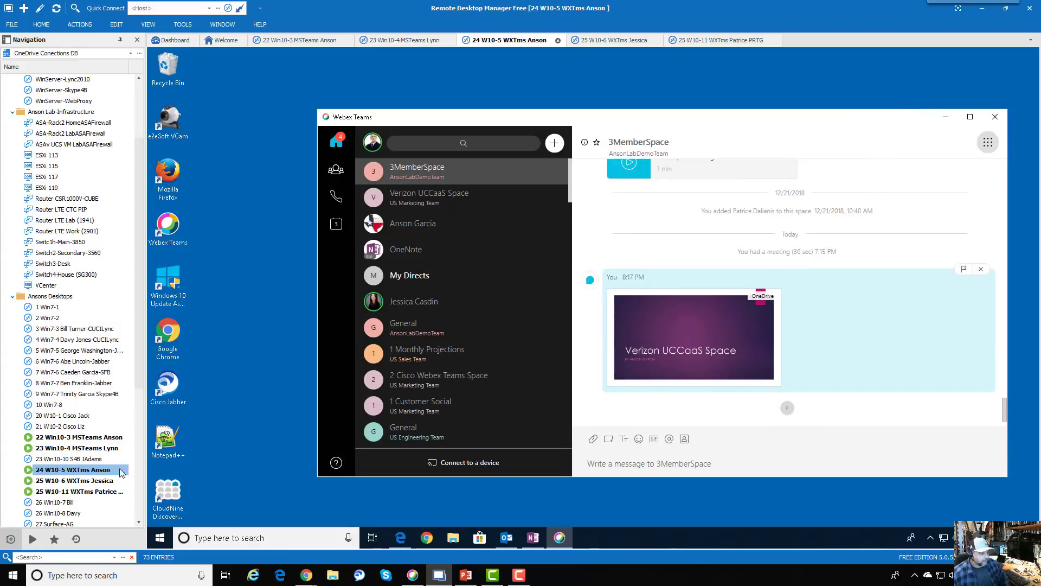
{"action": "double_click", "coordinate": [101, 481]}
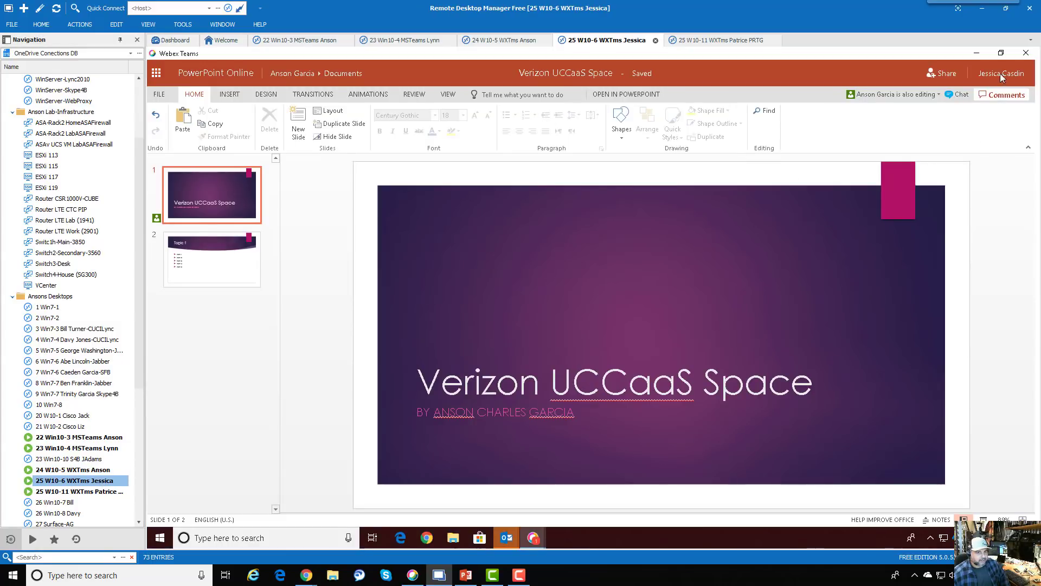
{"action": "left_click", "coordinate": [1025, 53]}
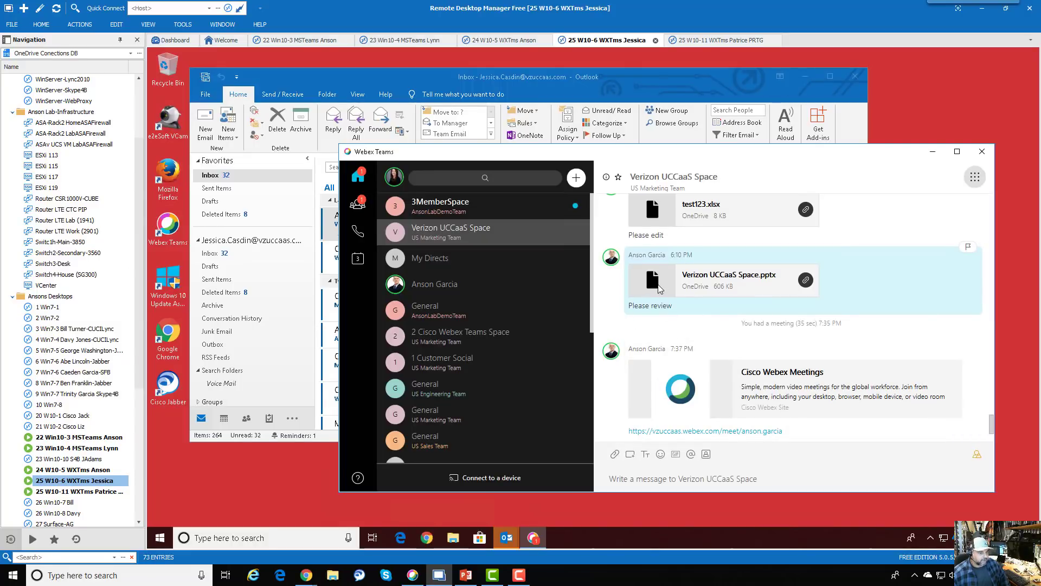
- Open the shared Verizon UCCaaS Space.pptx, maximize it, then close it
{"action": "left_click", "coordinate": [653, 280]}
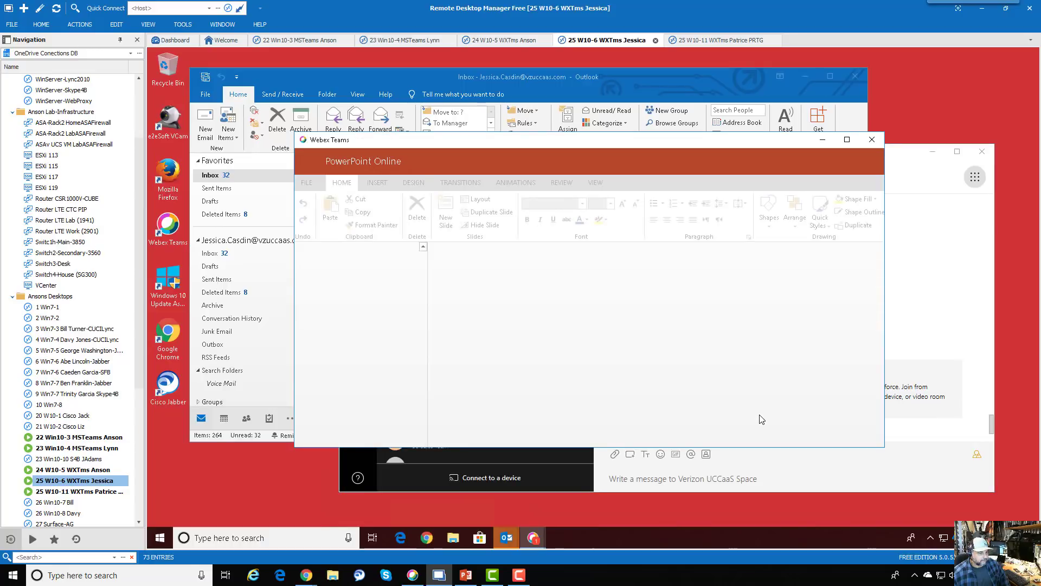
{"action": "left_click", "coordinate": [846, 140]}
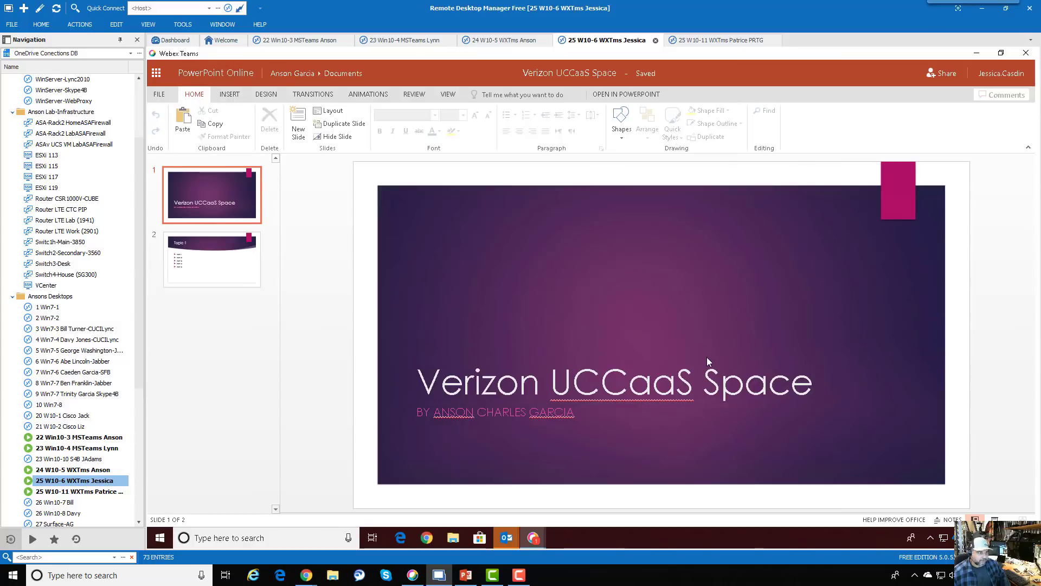
{"action": "left_click", "coordinate": [1026, 54]}
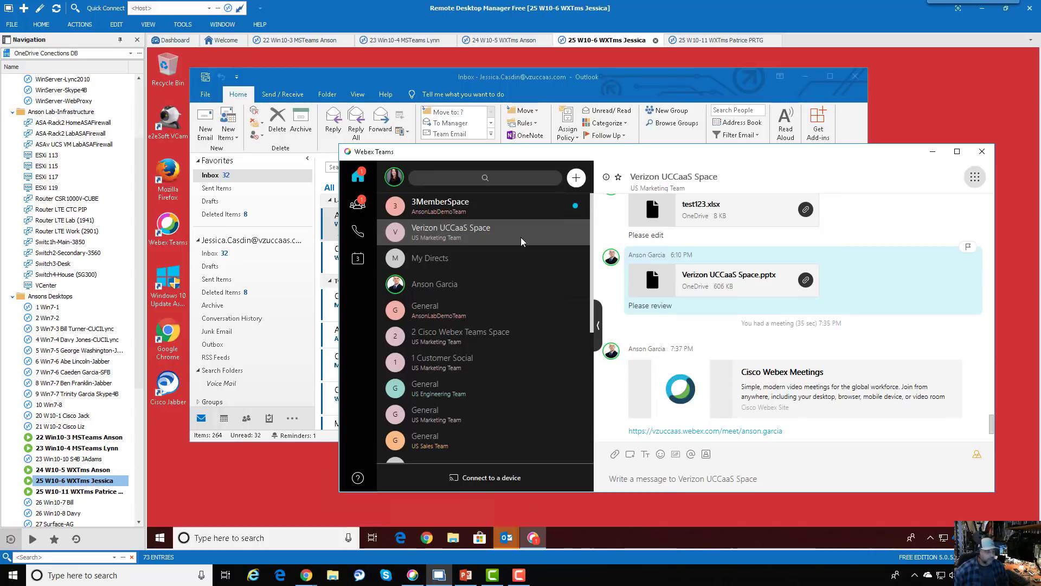
- Open the 3MemberSpace conversation and check its list of shared files
{"action": "left_click", "coordinate": [507, 206]}
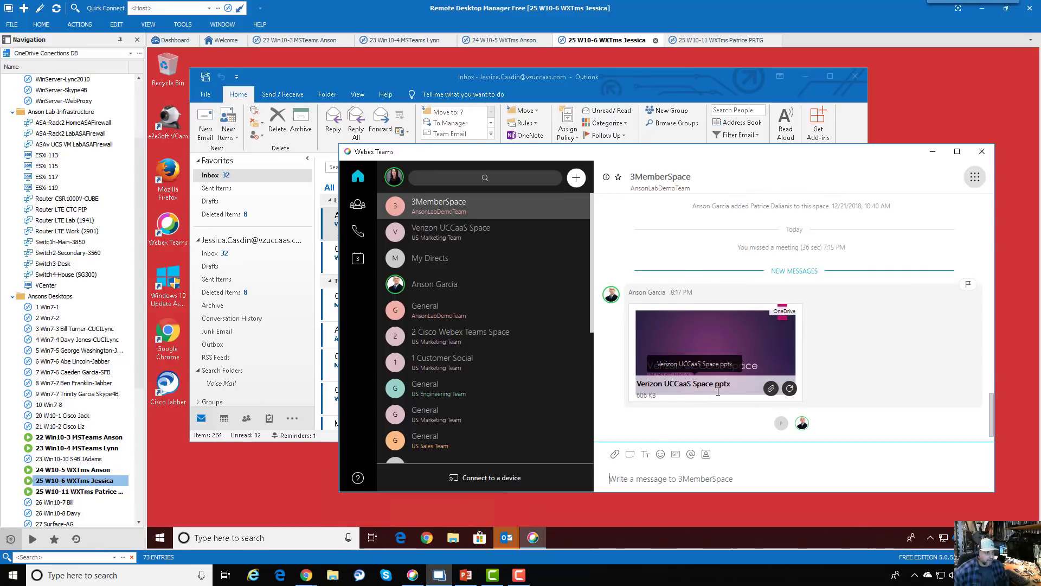
{"action": "mouse_move", "coordinate": [696, 373]}
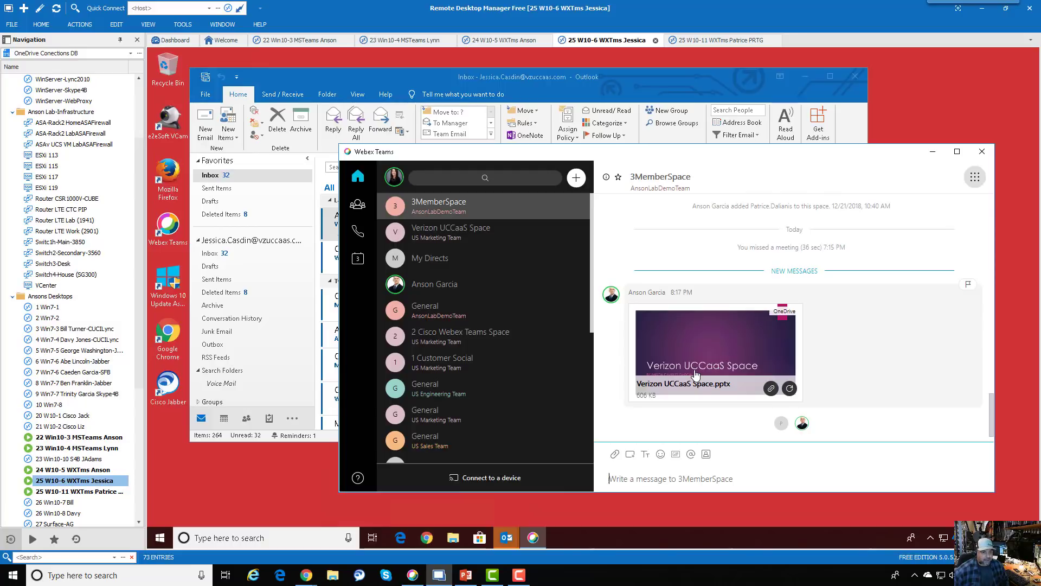
{"action": "left_click", "coordinate": [974, 177]}
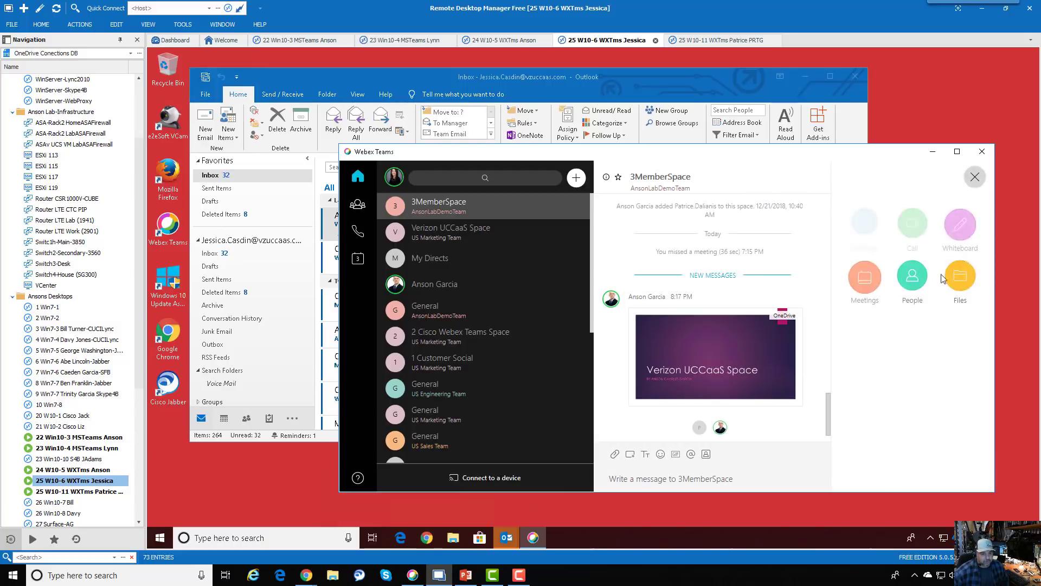
{"action": "left_click", "coordinate": [962, 295]}
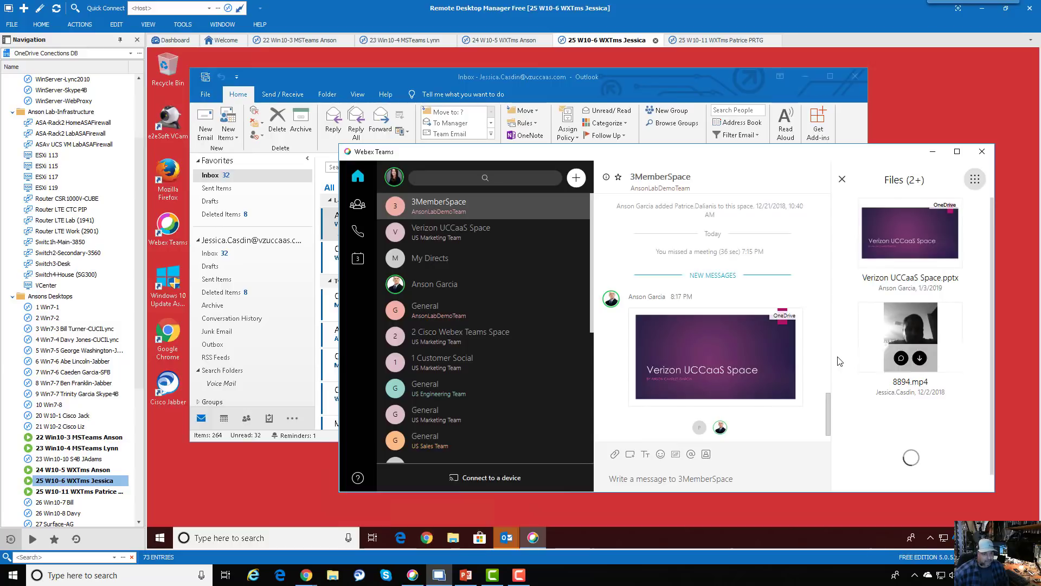
{"action": "left_click", "coordinate": [841, 179]}
- Open Verizon UCCaaS Space.pptx full-screen, go to slide 2 (Topic 1), then close it
{"action": "left_click", "coordinate": [706, 347]}
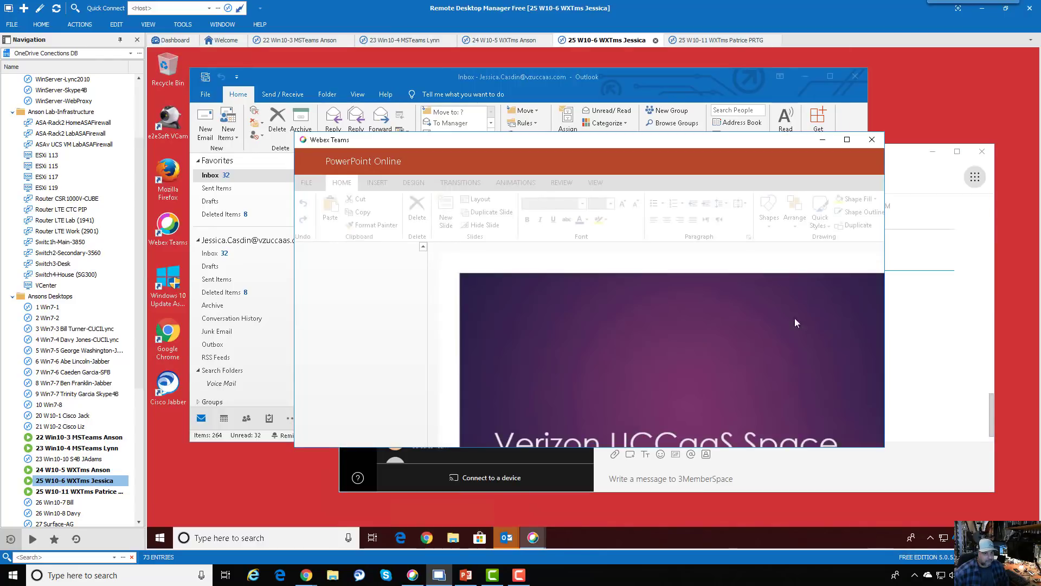
{"action": "double_click", "coordinate": [529, 139]}
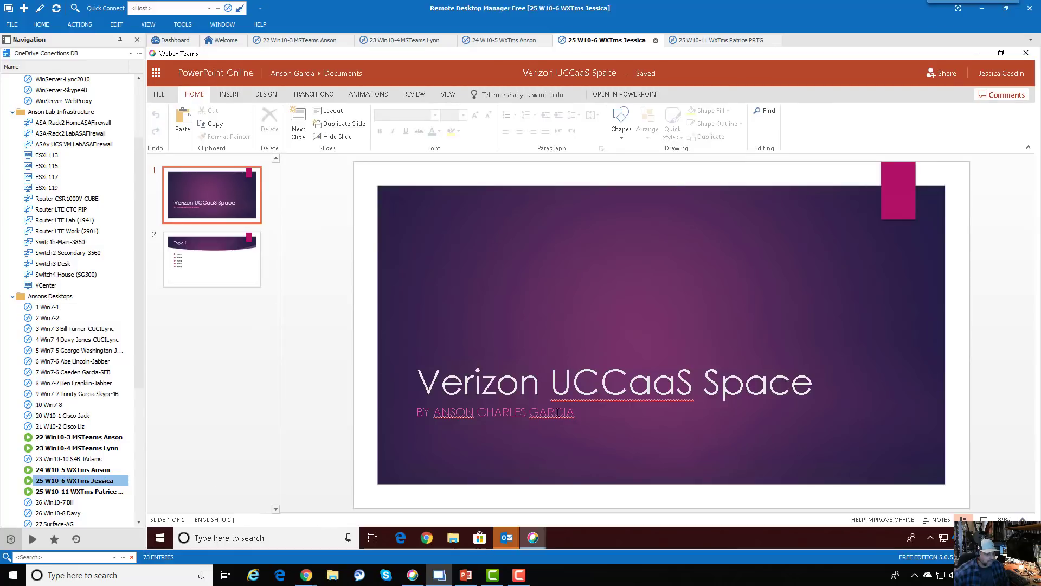
{"action": "key", "text": "Page_Down"}
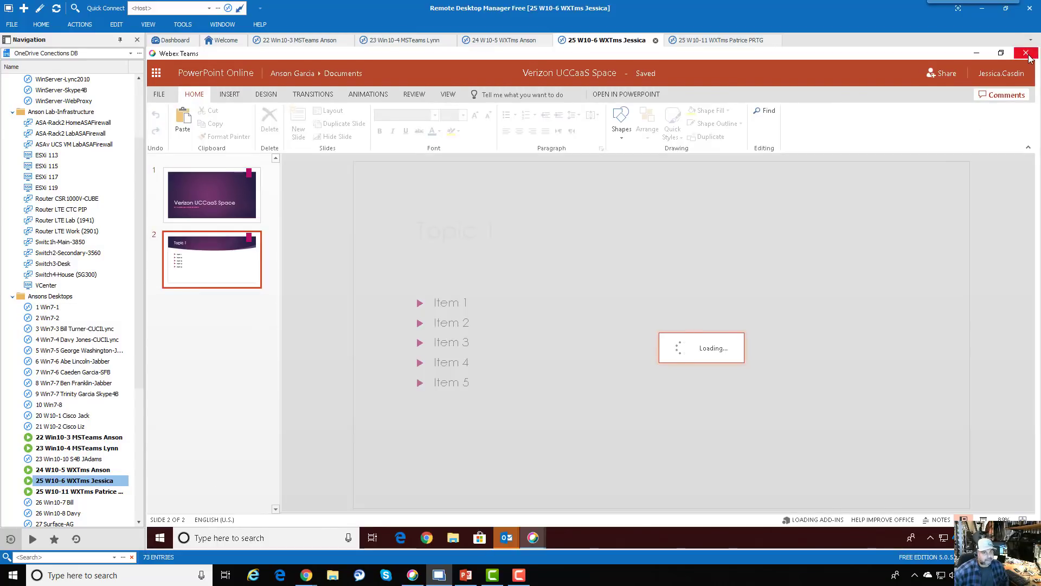
{"action": "left_click", "coordinate": [1027, 53]}
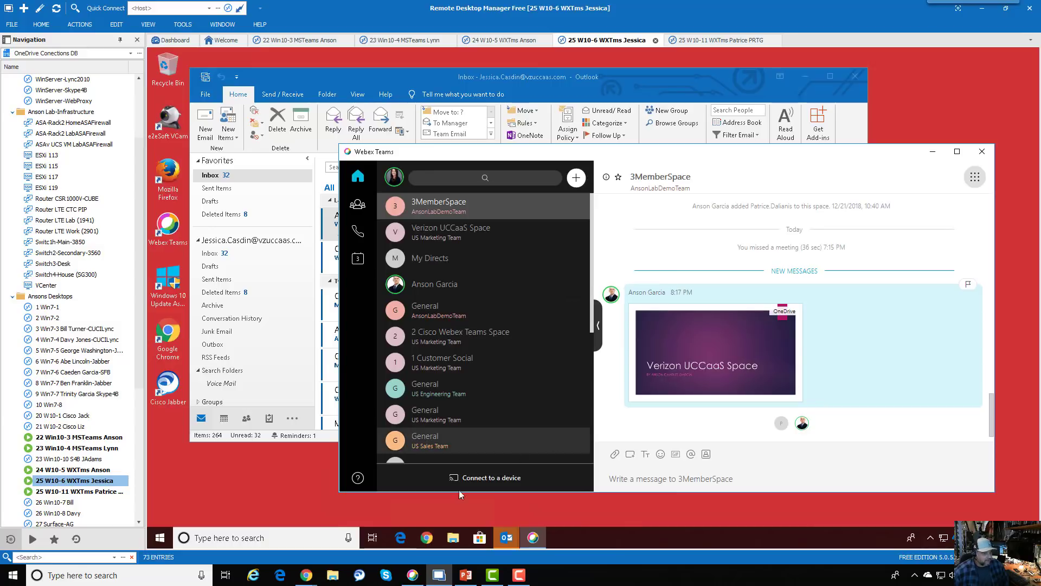
{"action": "left_click", "coordinate": [307, 575]}
- Highlight the article's note that web users can only view shared OneDrive files, then return to the remote desktop
{"action": "left_click", "coordinate": [393, 514]}
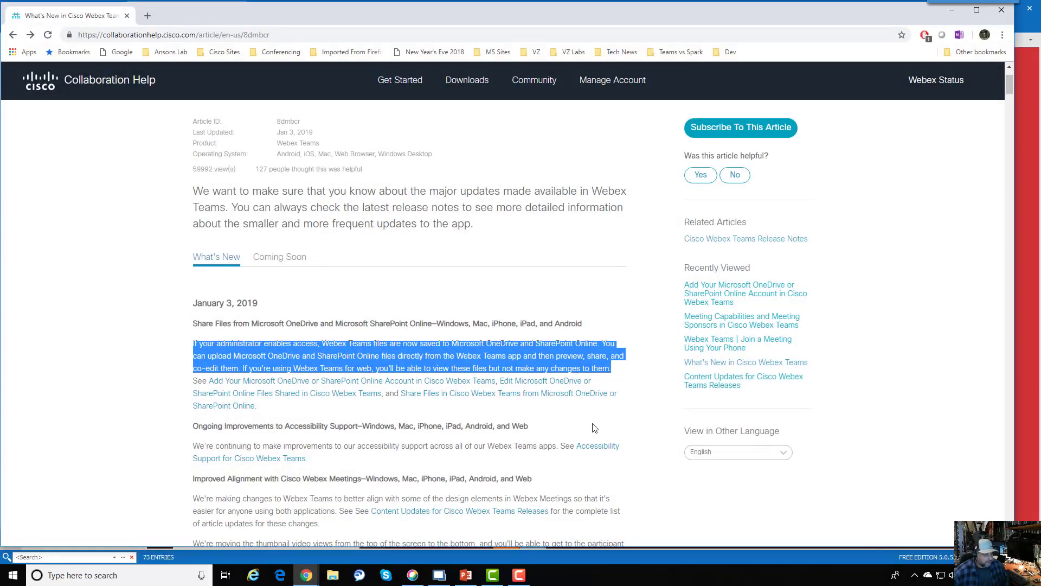
{"action": "scroll", "coordinate": [595, 428], "scroll_direction": "down", "scroll_amount": 1}
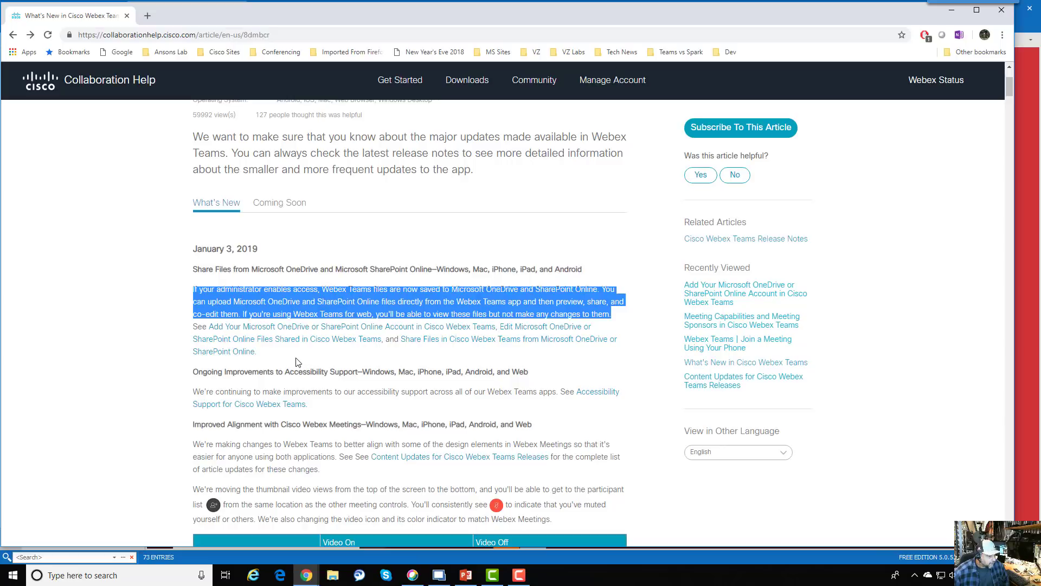
{"action": "left_click", "coordinate": [459, 305]}
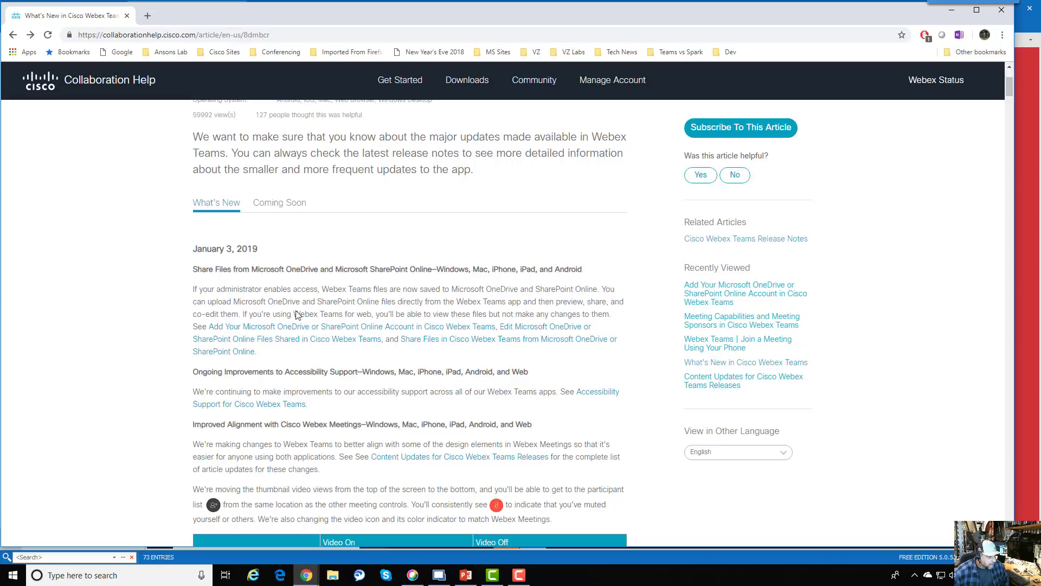
{"action": "left_click_drag", "start_coordinate": [604, 288], "coordinate": [605, 311]}
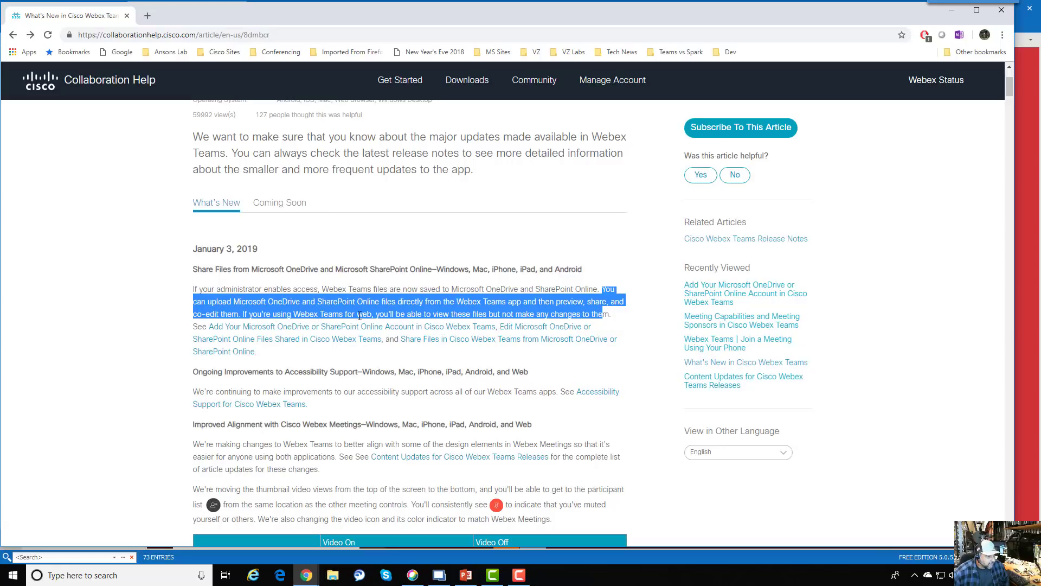
{"action": "left_click", "coordinate": [370, 315]}
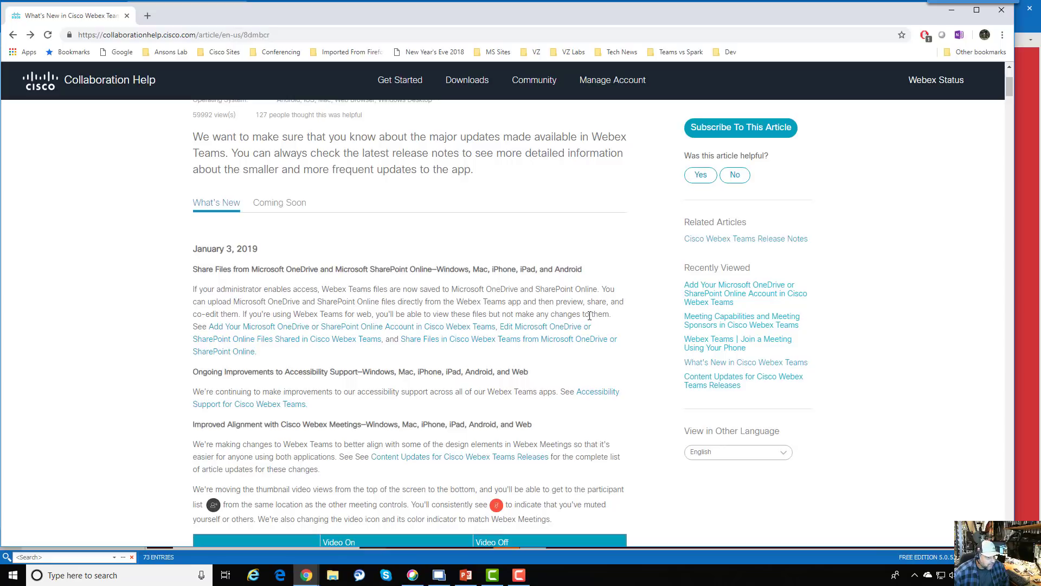
{"action": "left_click_drag", "start_coordinate": [608, 314], "coordinate": [196, 316]}
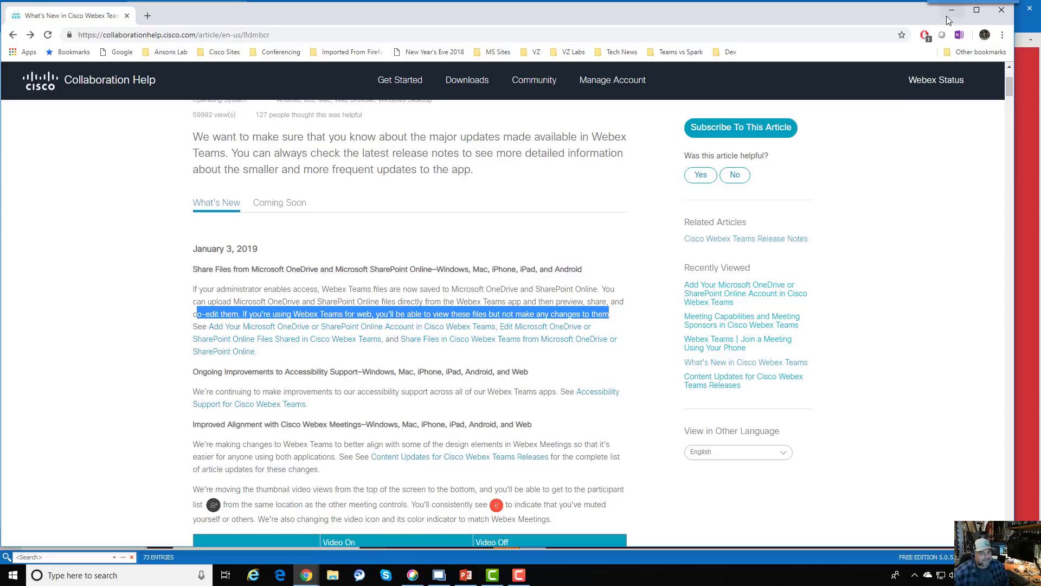
{"action": "key", "text": "alt+Tab"}
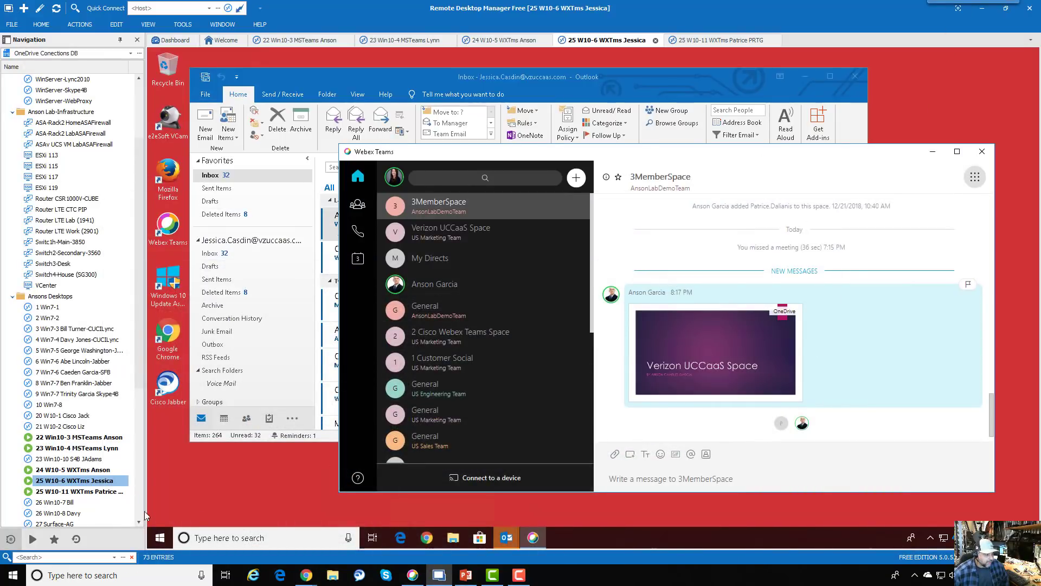
- On the second user's W10-11 session, open Verizon UCCaaS Space.pptx from the 3MemberSpace chat
{"action": "double_click", "coordinate": [113, 491]}
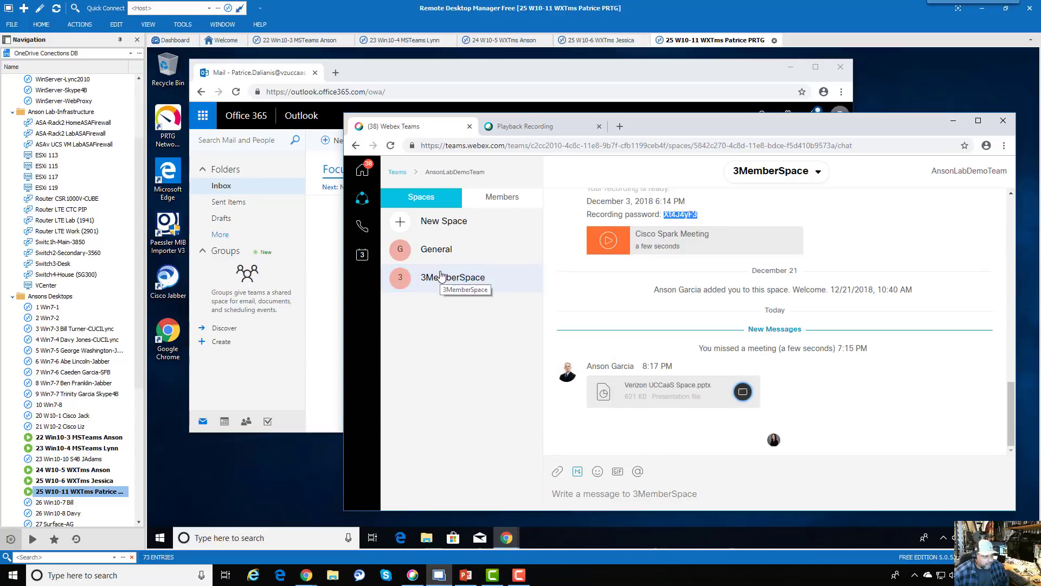
{"action": "double_click", "coordinate": [107, 481]}
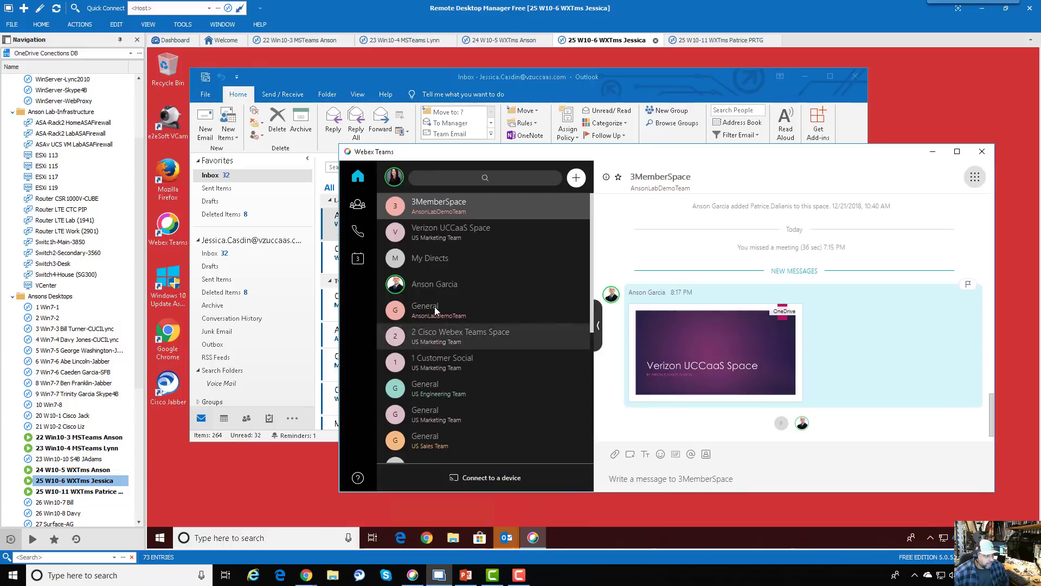
{"action": "double_click", "coordinate": [113, 493]}
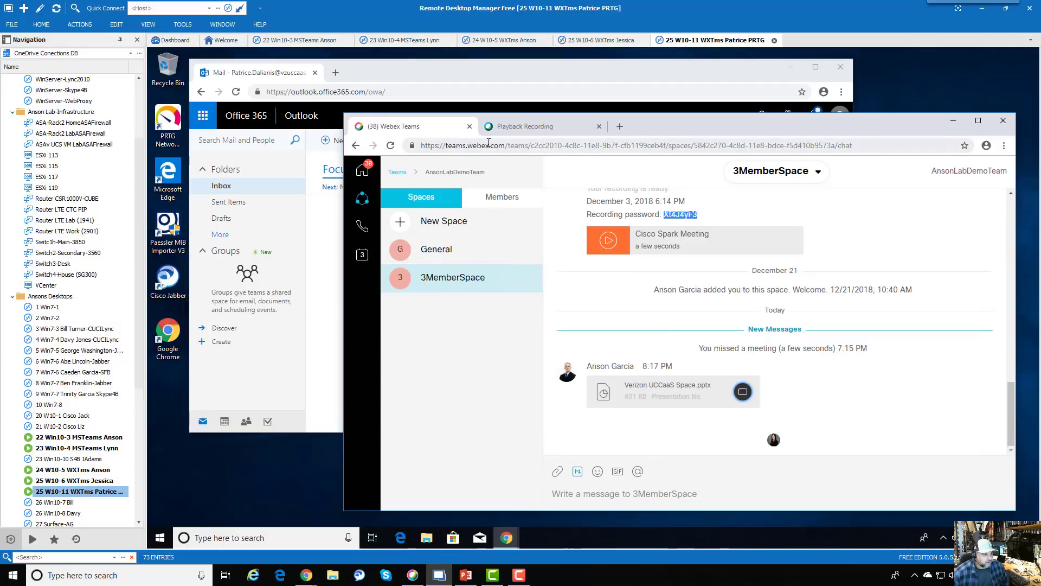
{"action": "left_click", "coordinate": [854, 141]}
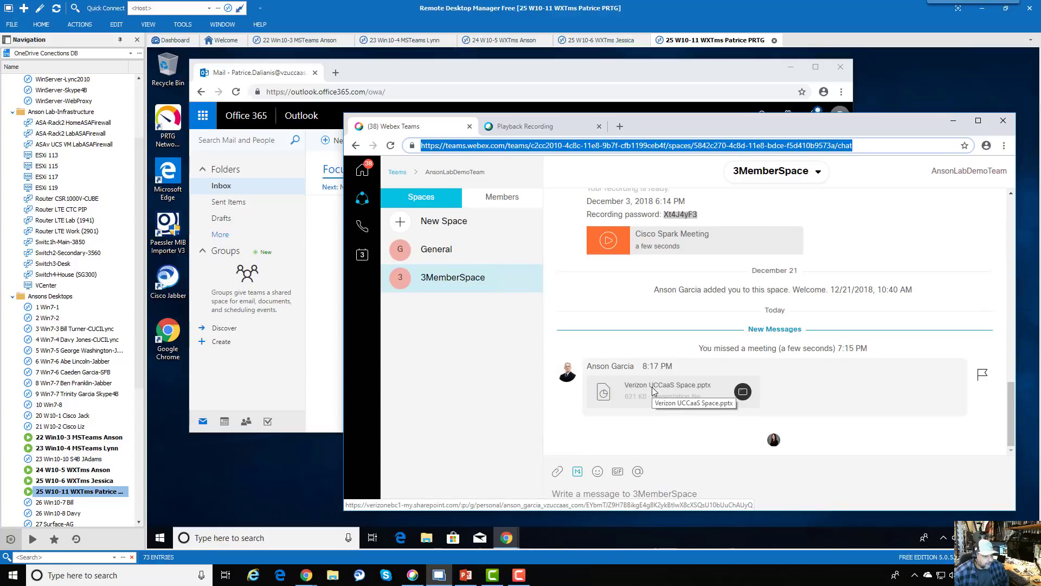
{"action": "key", "text": "Escape"}
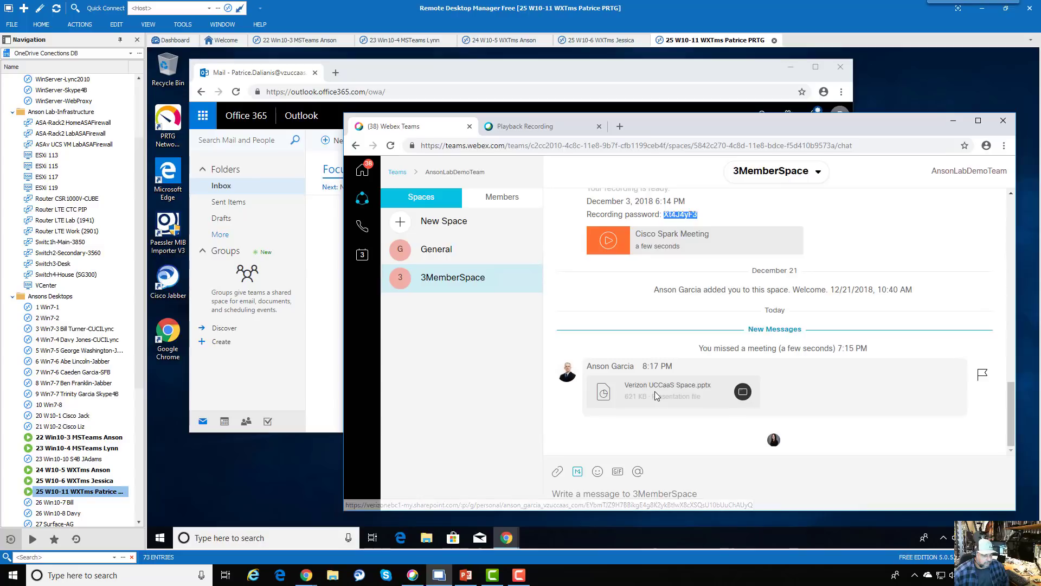
{"action": "left_click", "coordinate": [742, 392]}
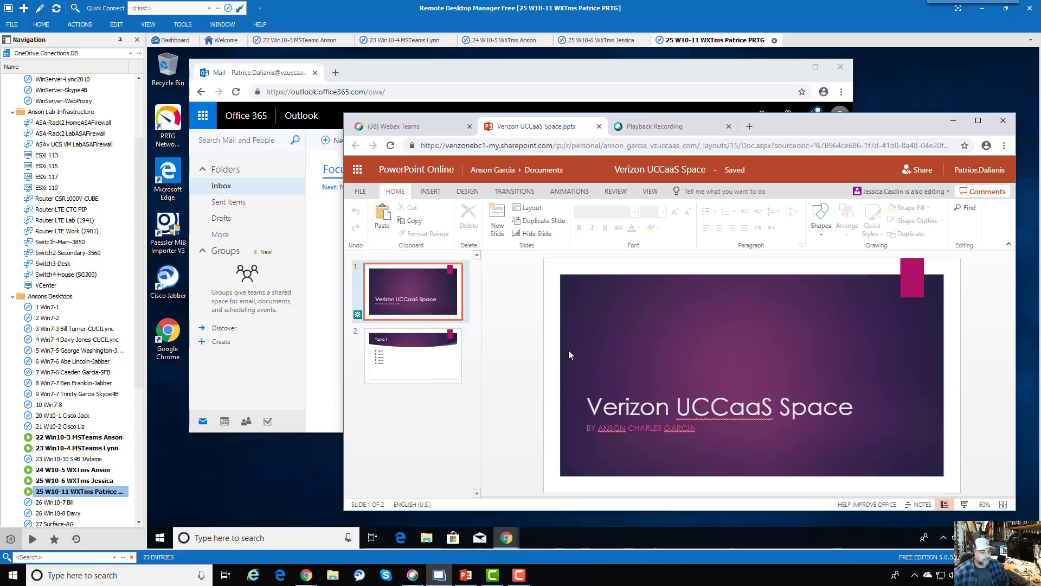
- Minimize the Chrome What's New article and go back to the W10-6 session
{"action": "left_click", "coordinate": [360, 575]}
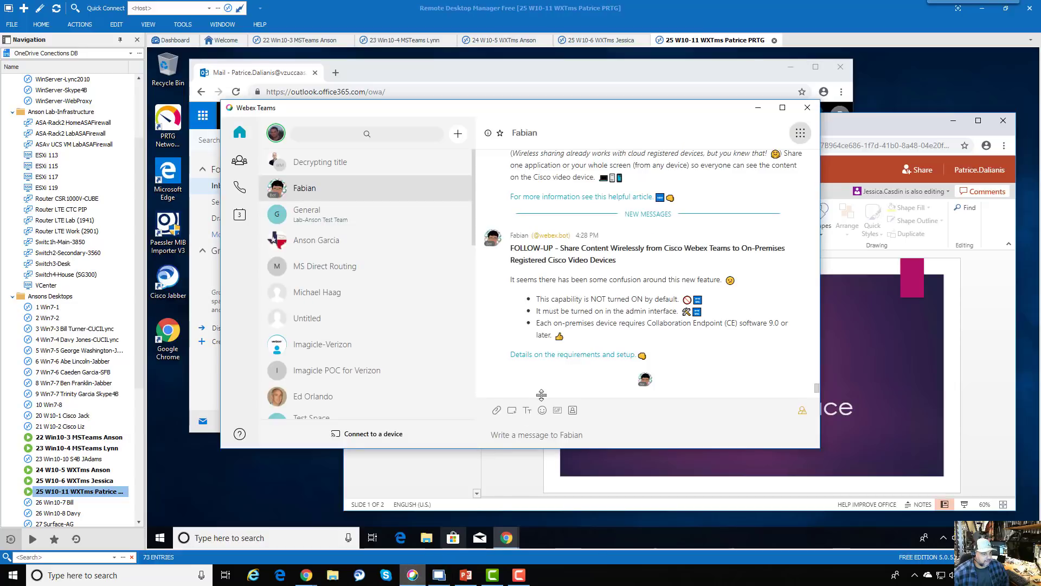
{"action": "mouse_move", "coordinate": [306, 575]}
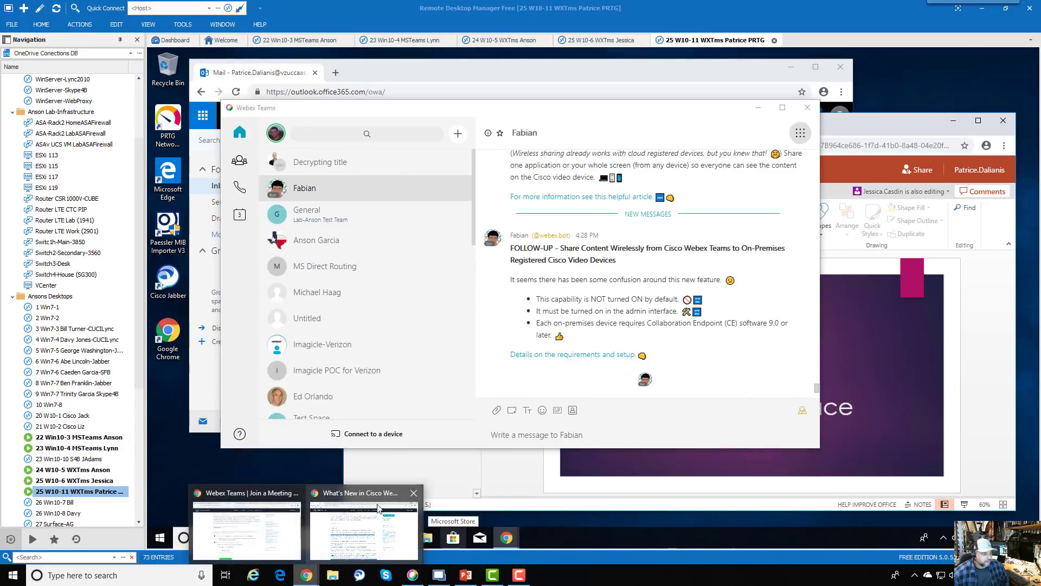
{"action": "left_click", "coordinate": [346, 531]}
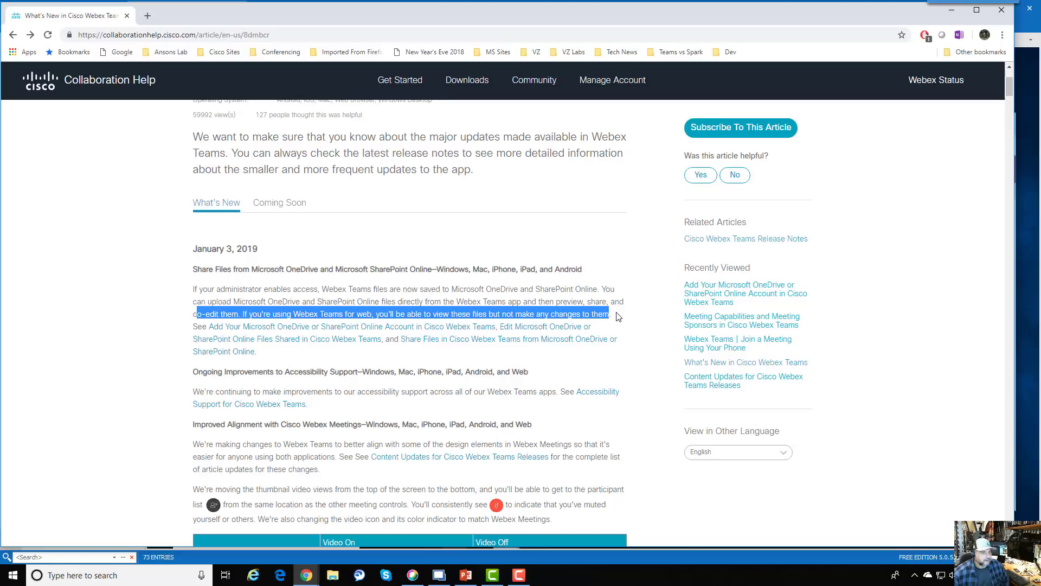
{"action": "left_click", "coordinate": [952, 9]}
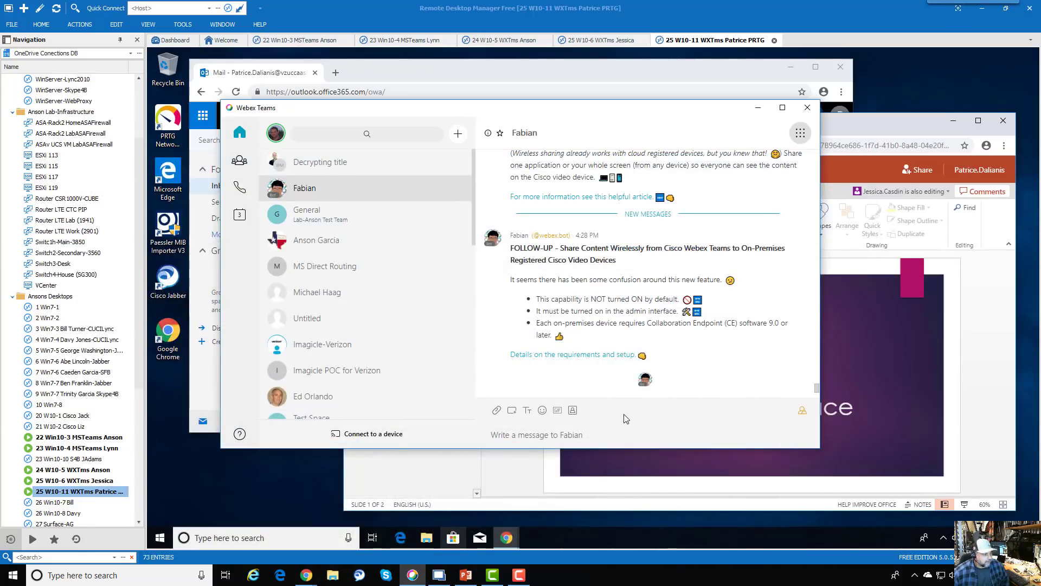
{"action": "double_click", "coordinate": [107, 480]}
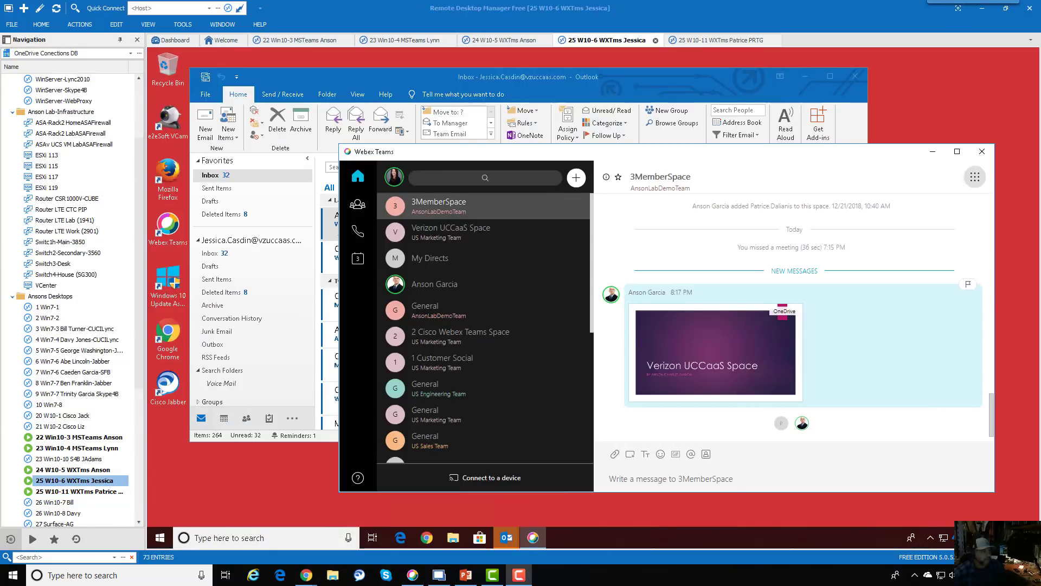